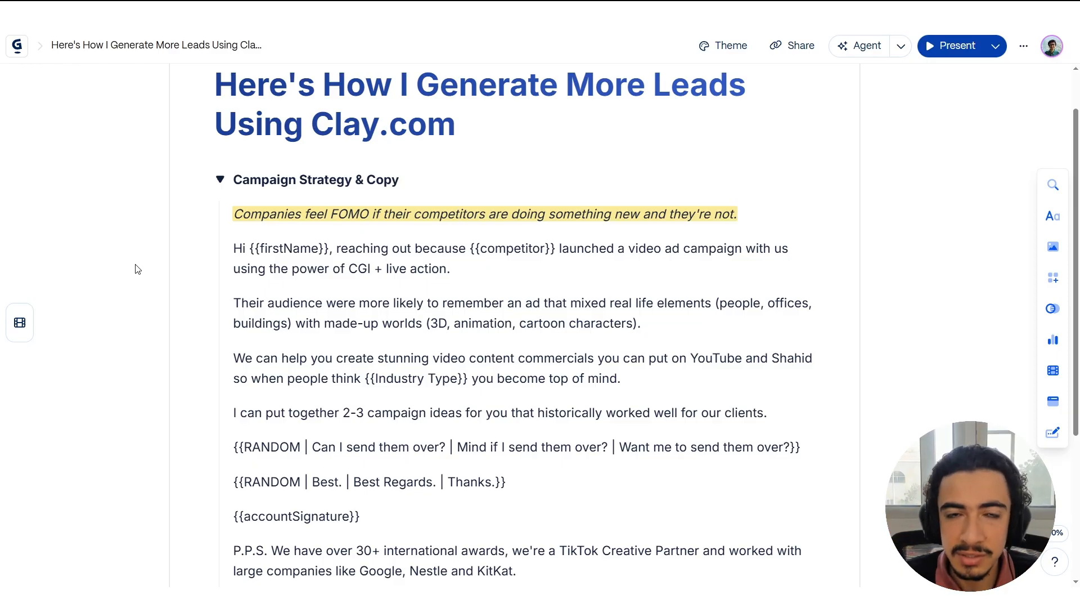
Read the cold email template's opening line with the competitor mention and its paragraph about the audience remembering mixed real-life ads.
scroll(365, 231, "down", 2)
scroll(346, 197, "up", 1)
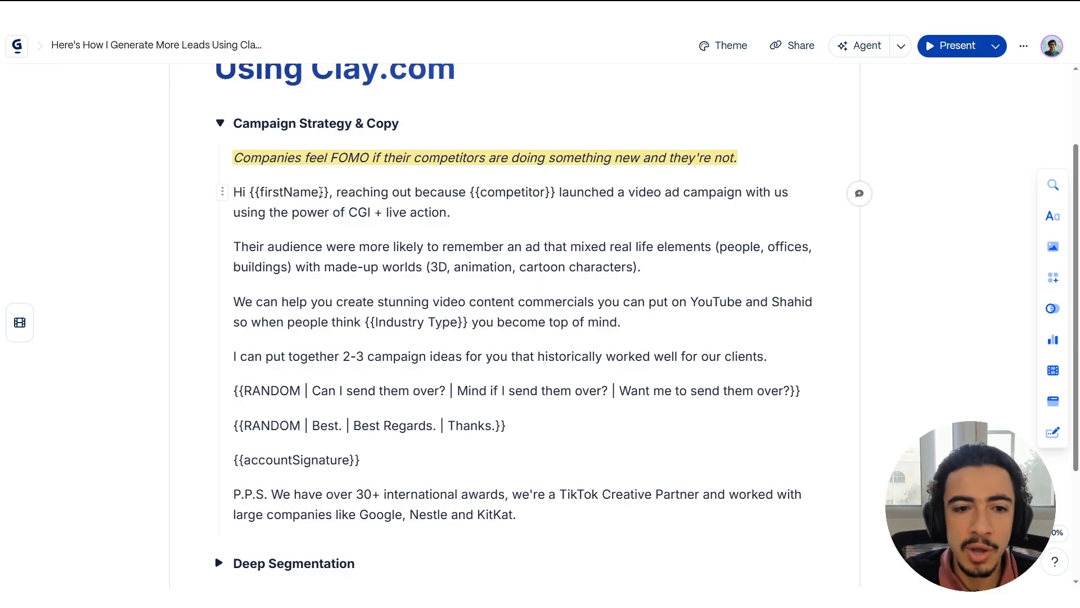
scroll(466, 133, "down", 1)
left_click_drag(468, 135, 619, 137)
left_click(619, 137)
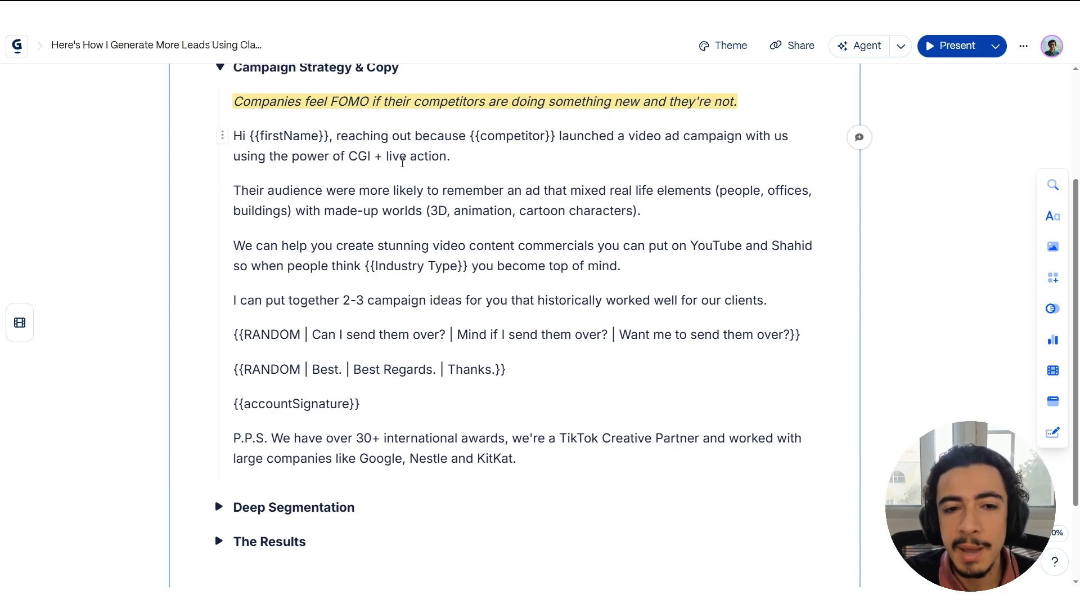
scroll(389, 177, "down", 1)
left_click_drag(234, 135, 469, 139)
left_click(469, 139)
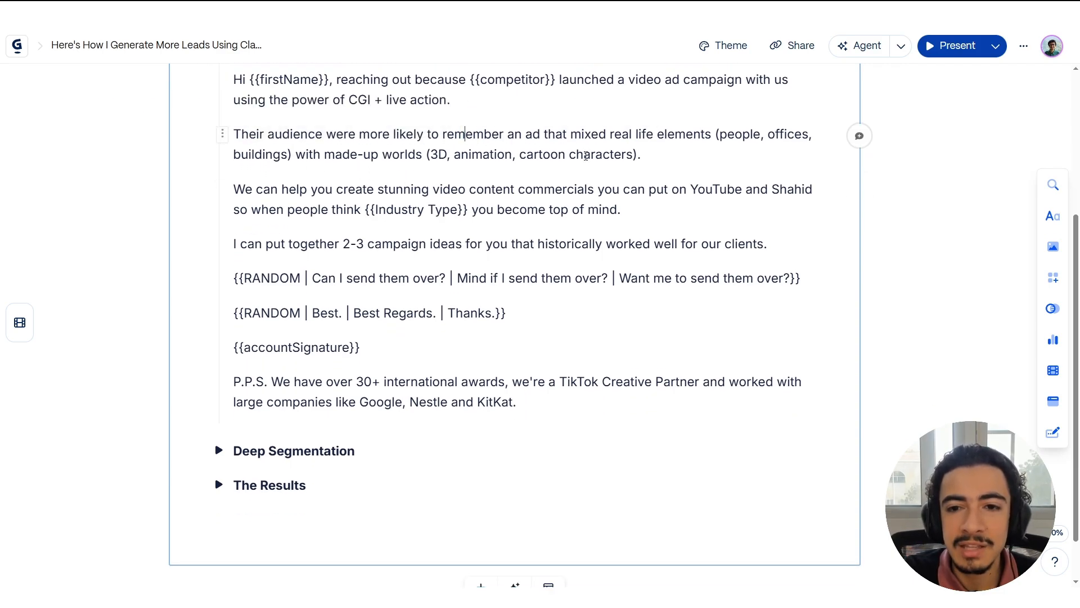
left_click_drag(297, 154, 468, 154)
left_click(468, 155)
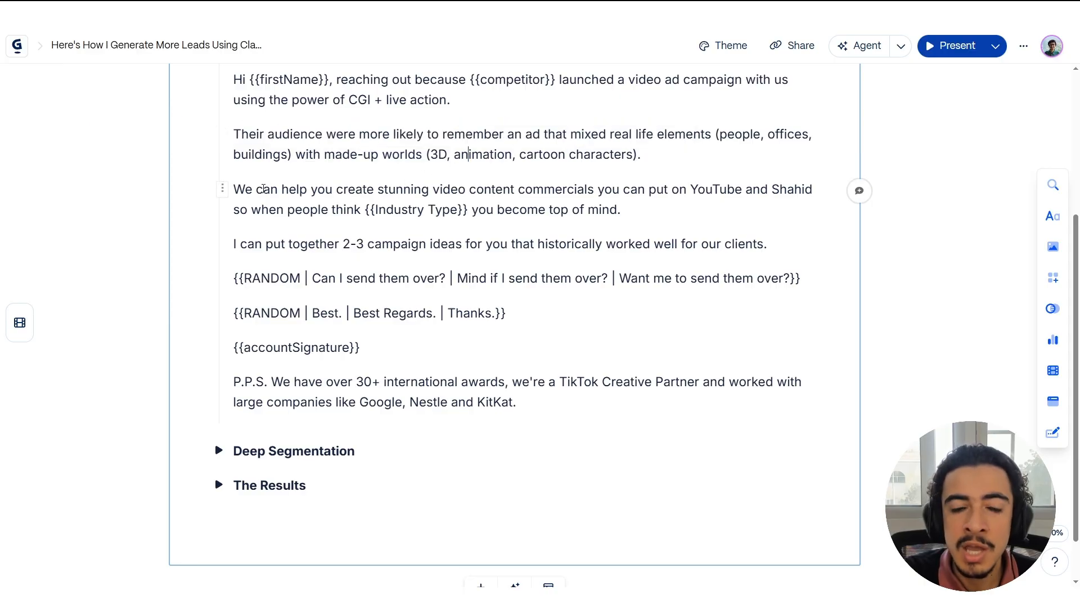
Read the template's offer paragraph with the {{Industry Type}} variable, the RANDOM call-to-action variants and the P.P.S. about awards and clients.
left_click_drag(263, 189, 467, 190)
left_click(467, 189)
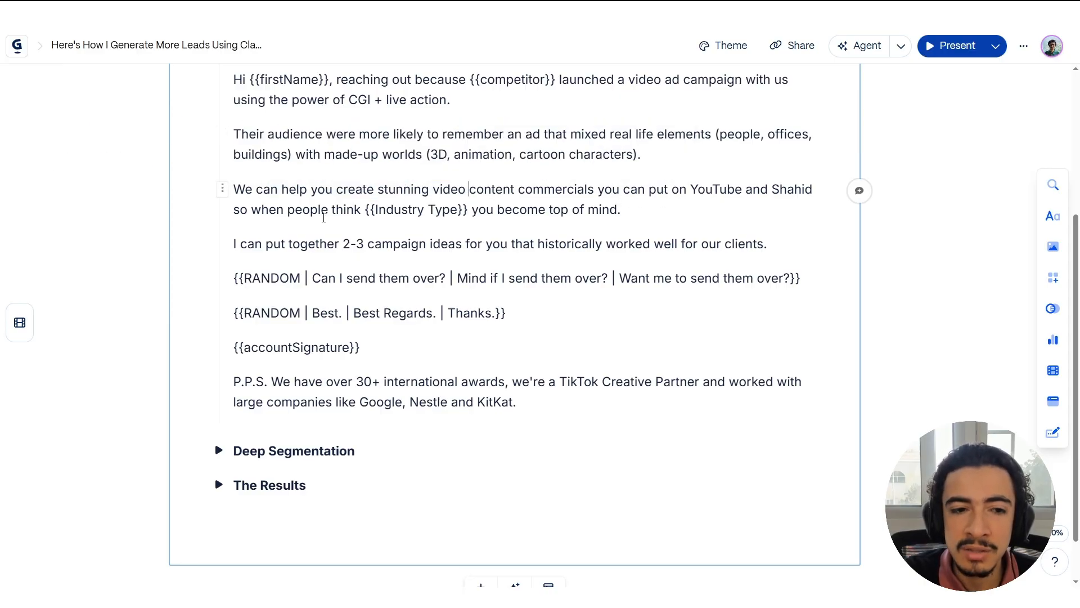
left_click_drag(261, 210, 487, 209)
left_click(487, 210)
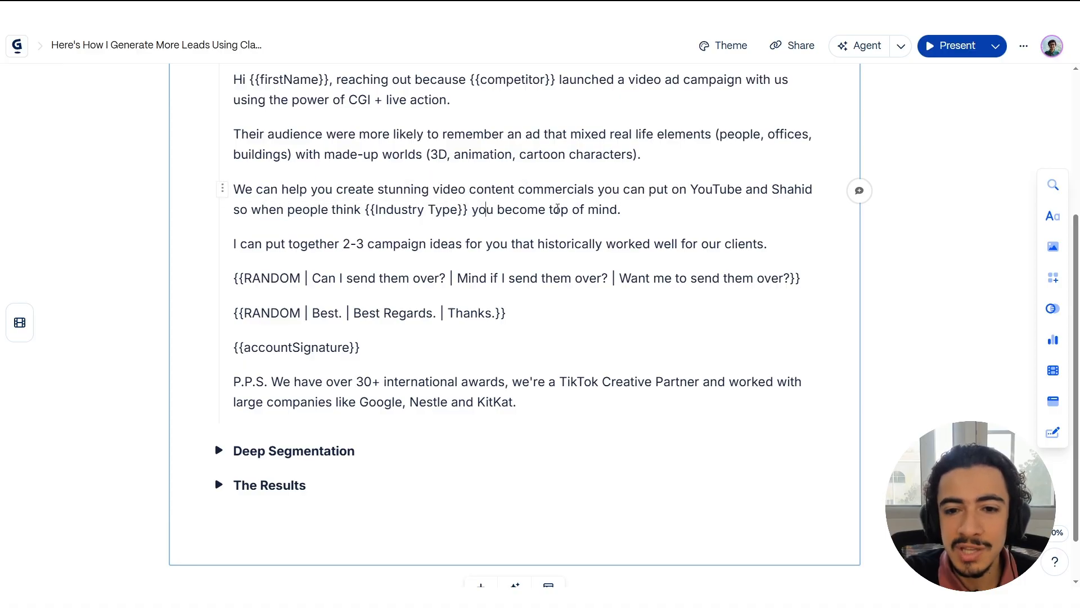
scroll(481, 203, "down", 1)
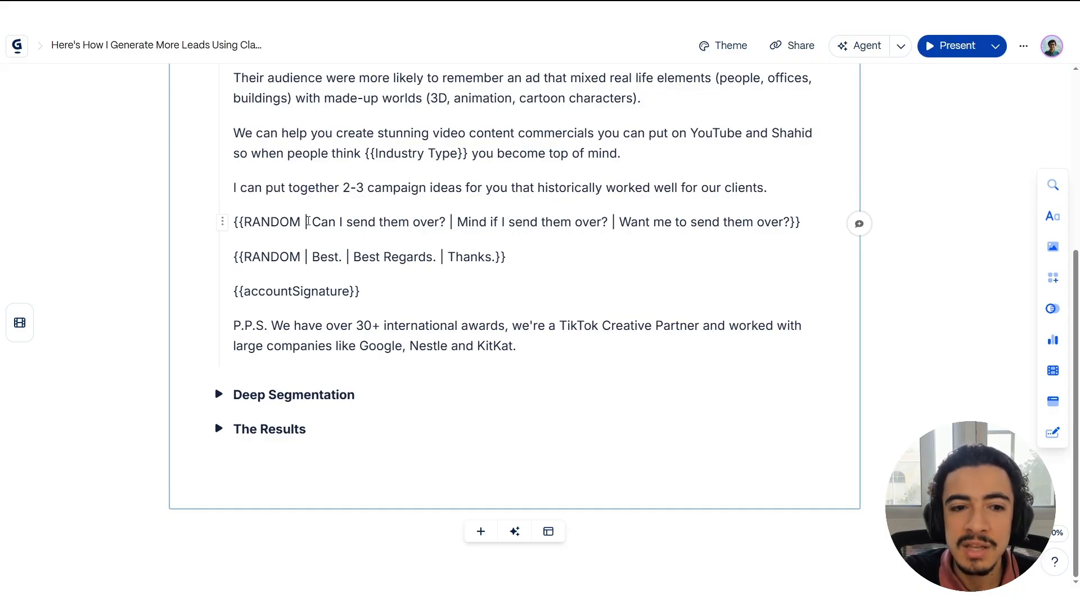
left_click_drag(307, 222, 638, 228)
left_click_drag(525, 343, 364, 328)
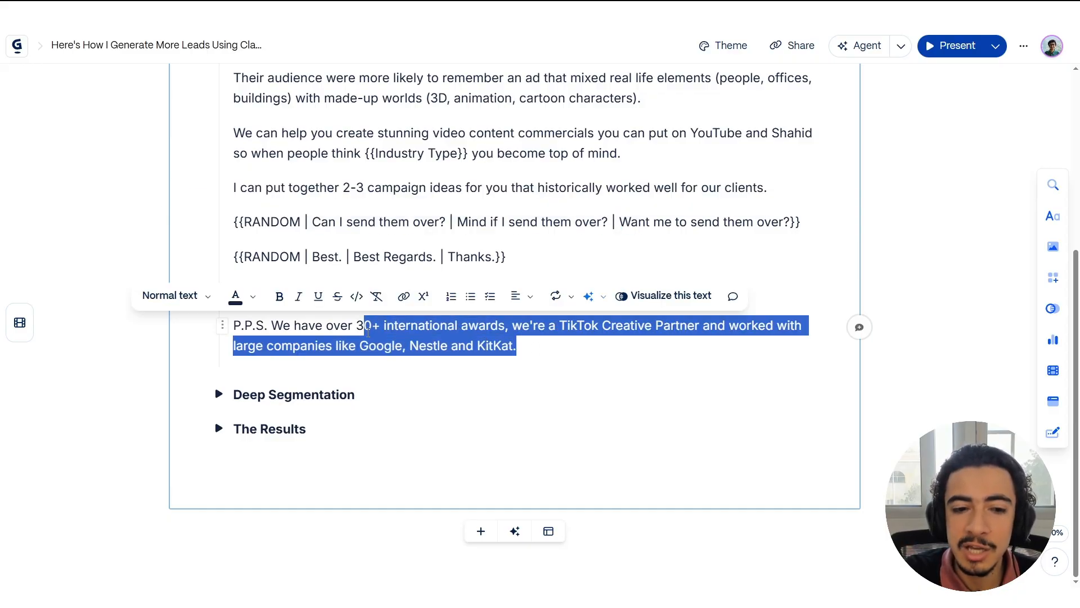
left_click(364, 328)
scroll(241, 329, "up", 1)
scroll(240, 329, "up", 2)
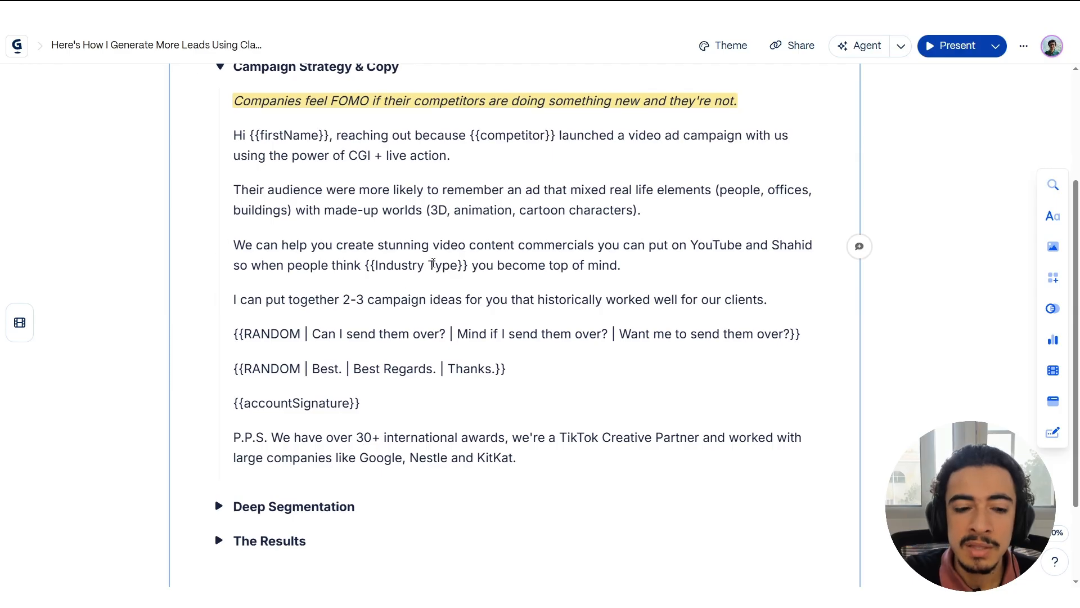
Expand the Deep Segmentation section and read its points on categorising companies by industry and mentioning a prospect's competitor.
scroll(210, 409, "down", 2)
left_click(218, 394)
scroll(180, 334, "down", 2)
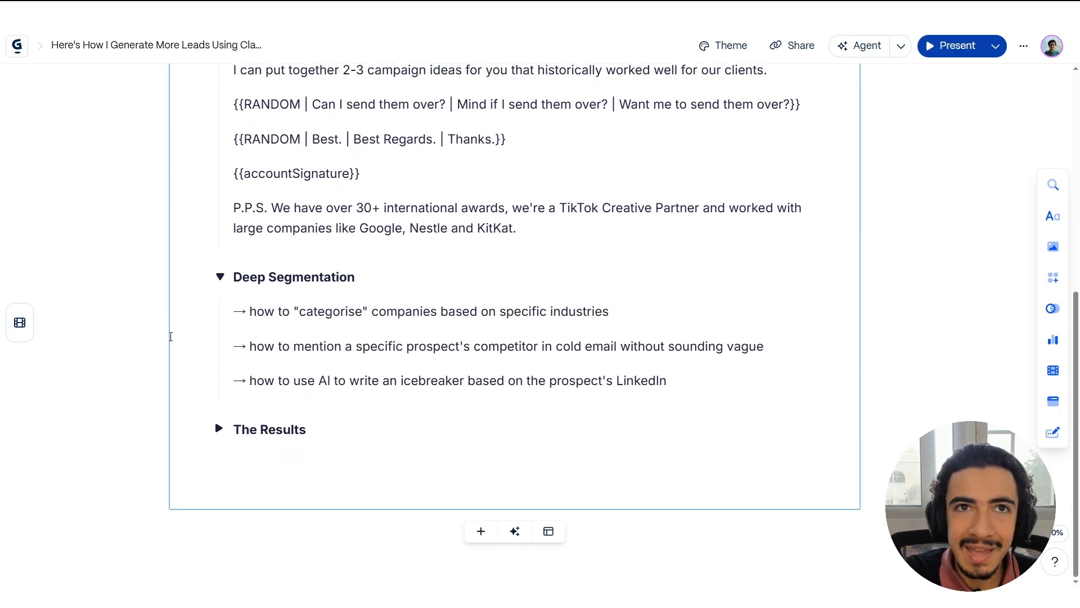
left_click(141, 326)
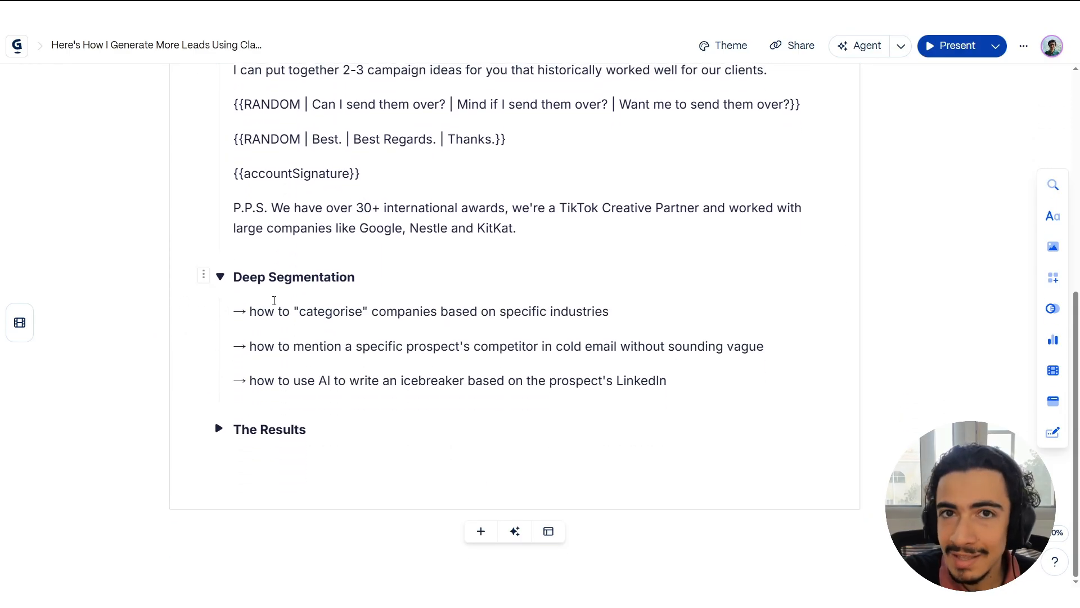
left_click_drag(249, 311, 613, 308)
left_click(613, 308)
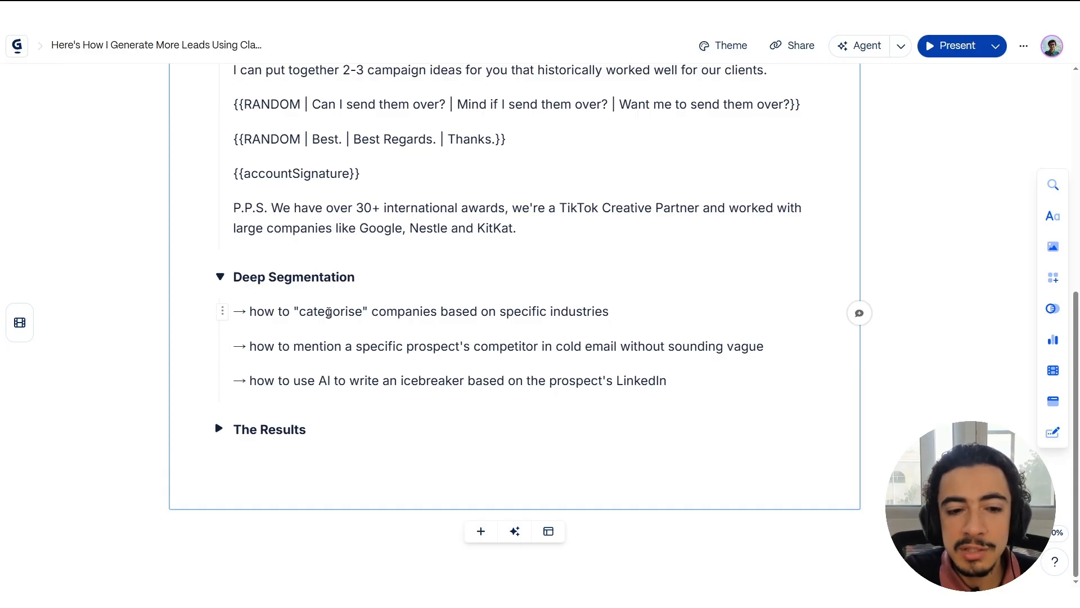
left_click_drag(506, 311, 616, 317)
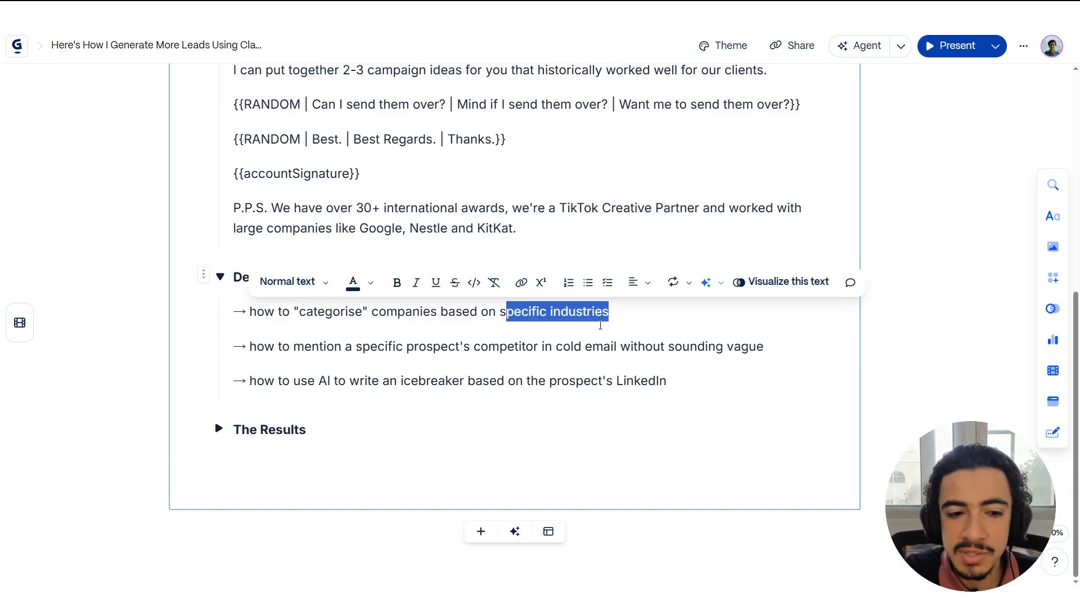
left_click(515, 346)
left_click_drag(292, 346, 488, 346)
left_click(491, 346)
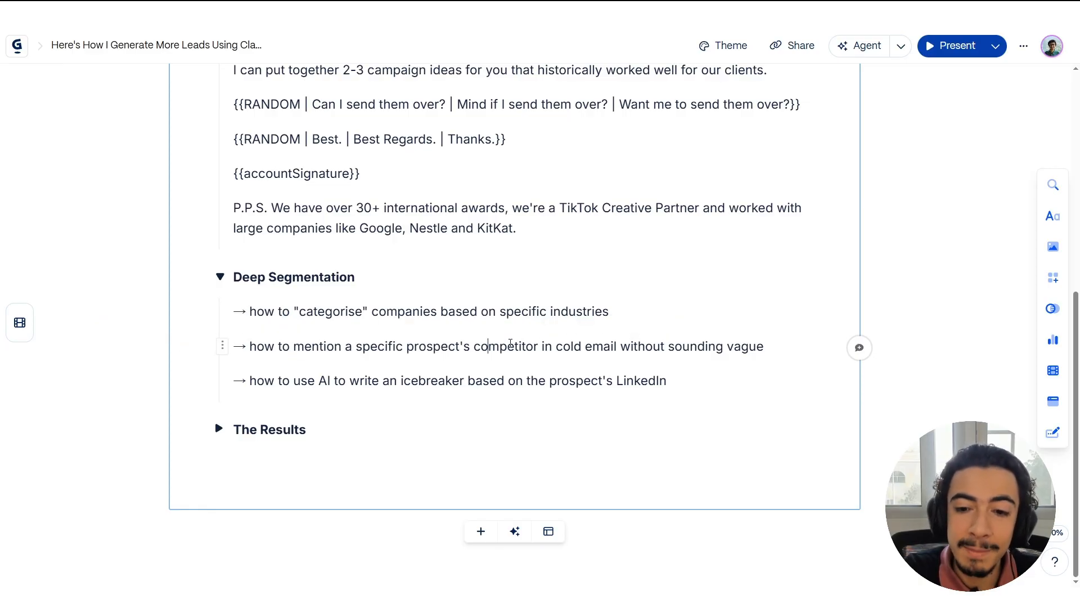
Review the email's {{competitor}} opening line and the Deep Segmentation point on using AI to write an icebreaker.
scroll(407, 208, "up", 5)
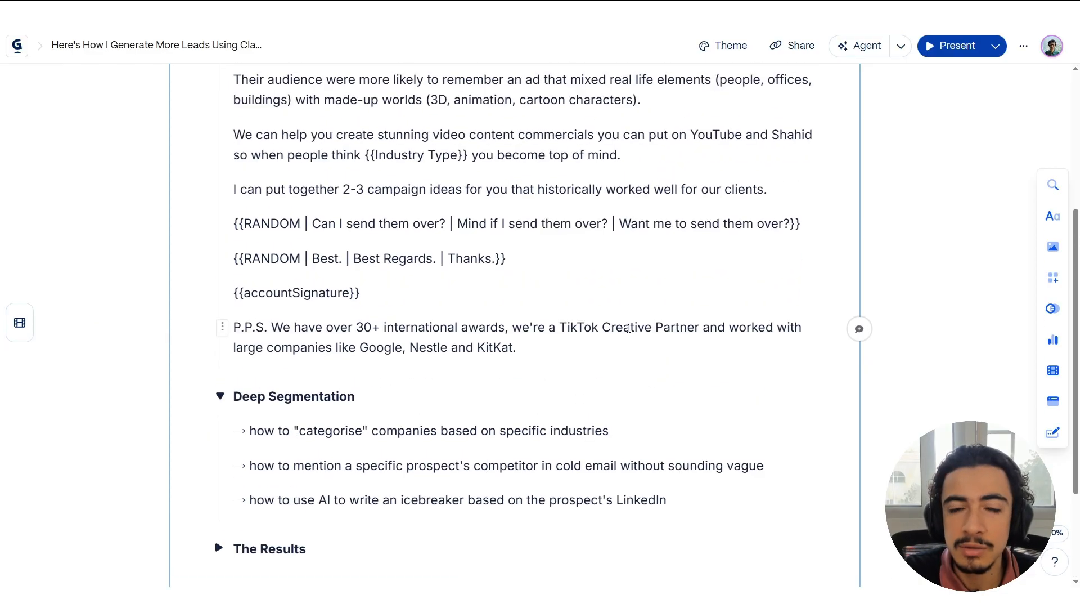
left_click_drag(337, 189, 489, 189)
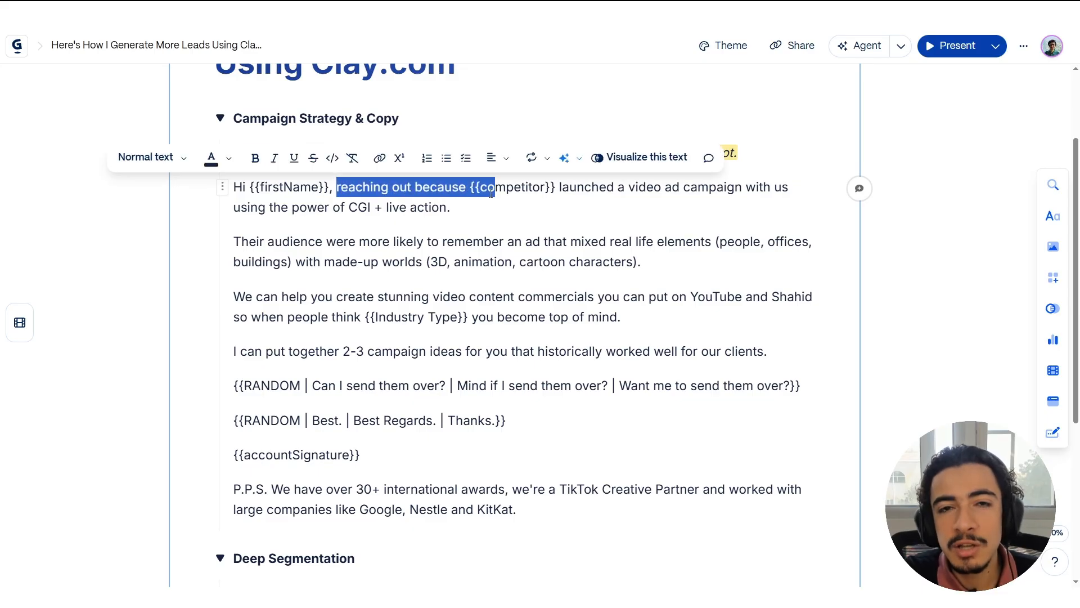
left_click(490, 193)
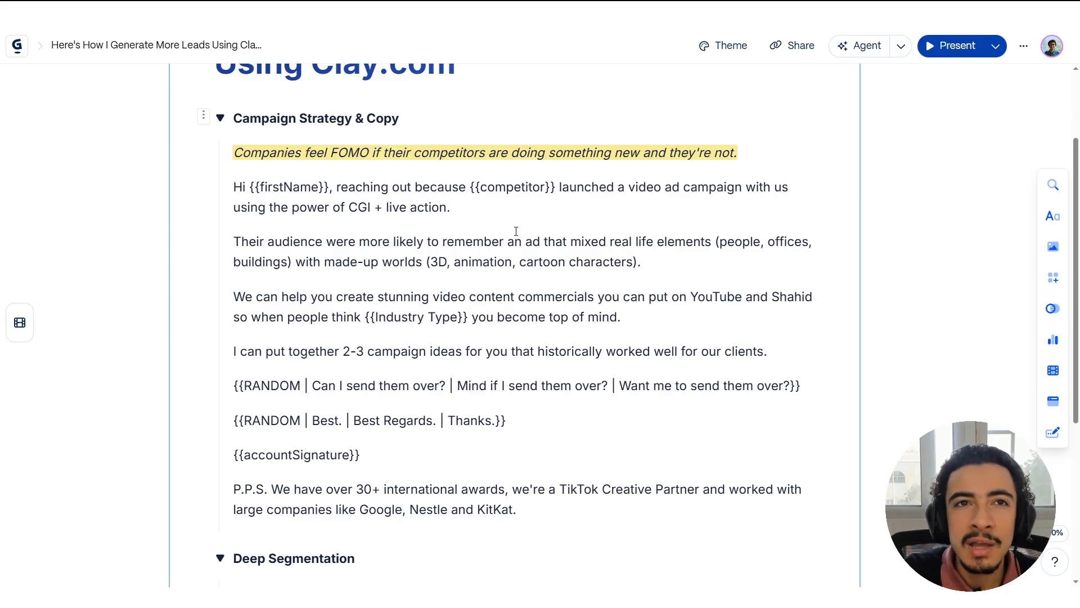
scroll(515, 228, "down", 5)
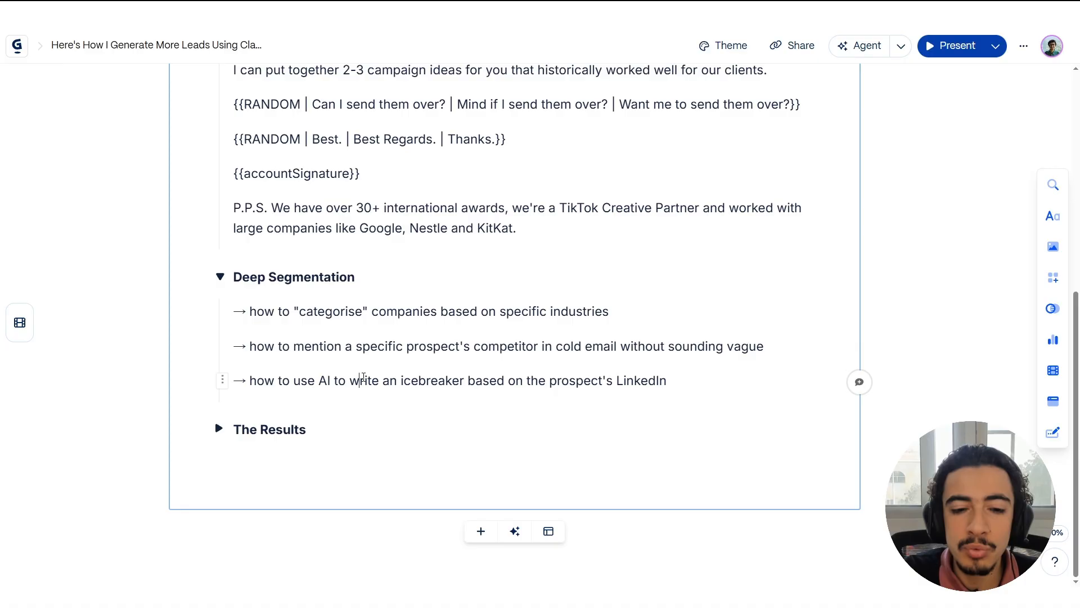
left_click_drag(359, 381, 662, 382)
left_click(662, 382)
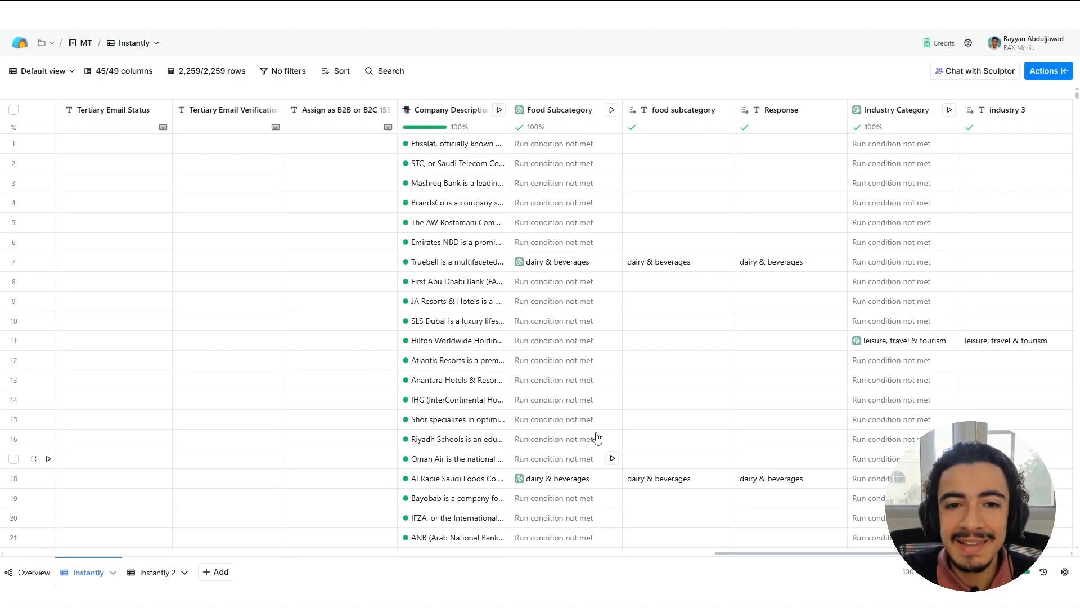
In the Clay table, open the Company Description column's configuration, review its website research prompt and close it.
right_click(447, 161)
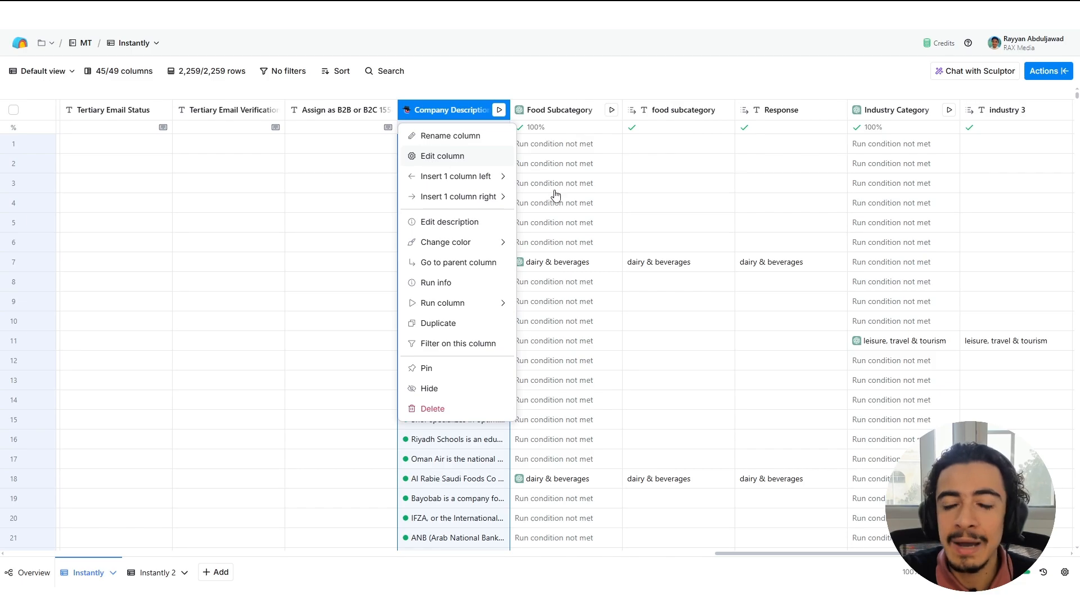
left_click(434, 154)
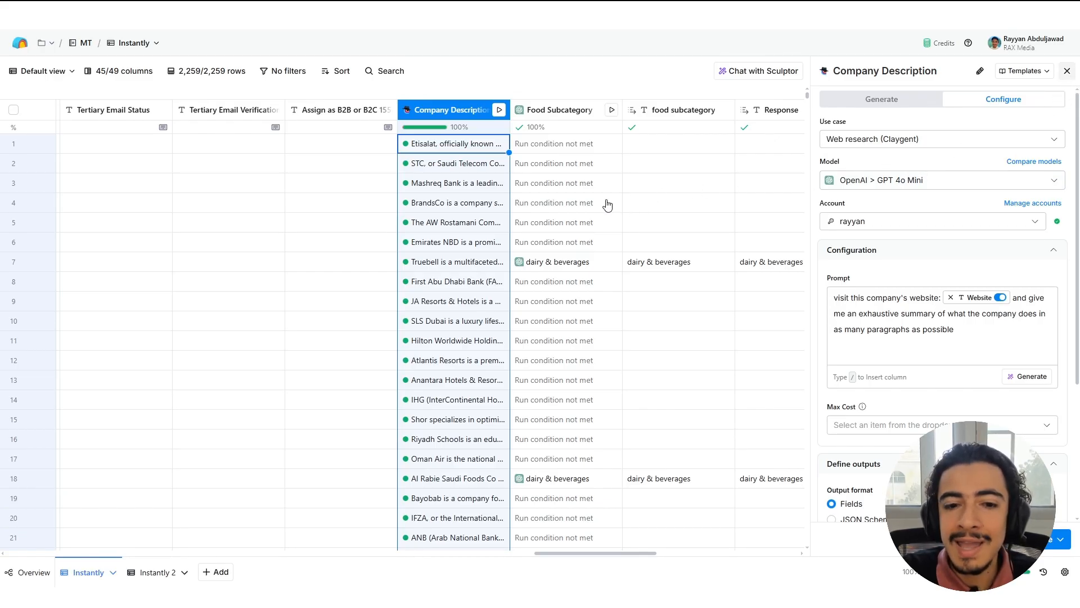
key("Escape")
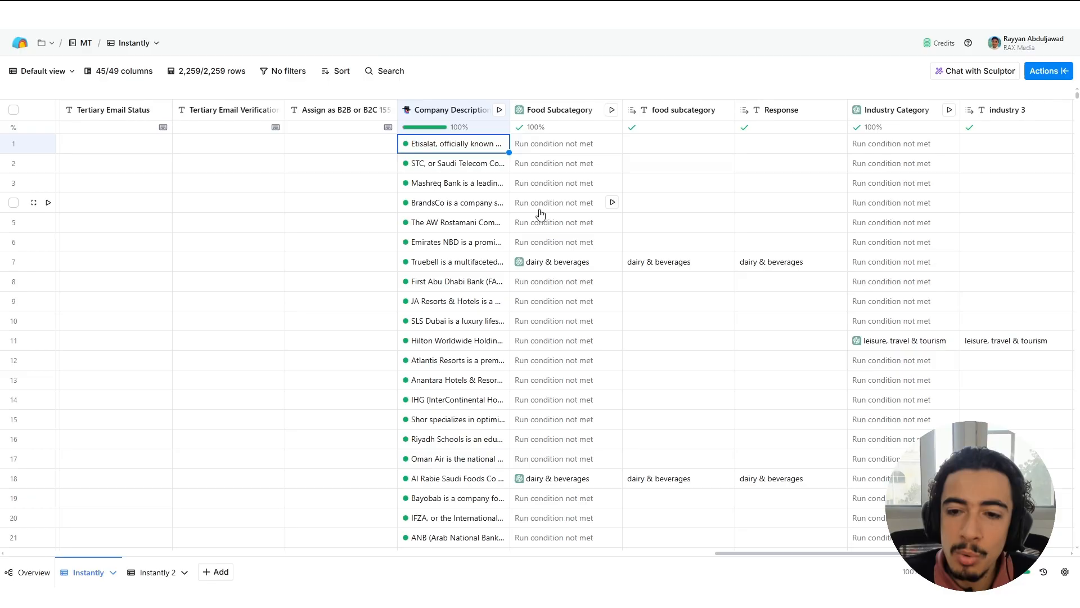
Open the Food Subcategory column's configuration and read the start of its prompt and its input variable.
left_click_drag(803, 552, 840, 552)
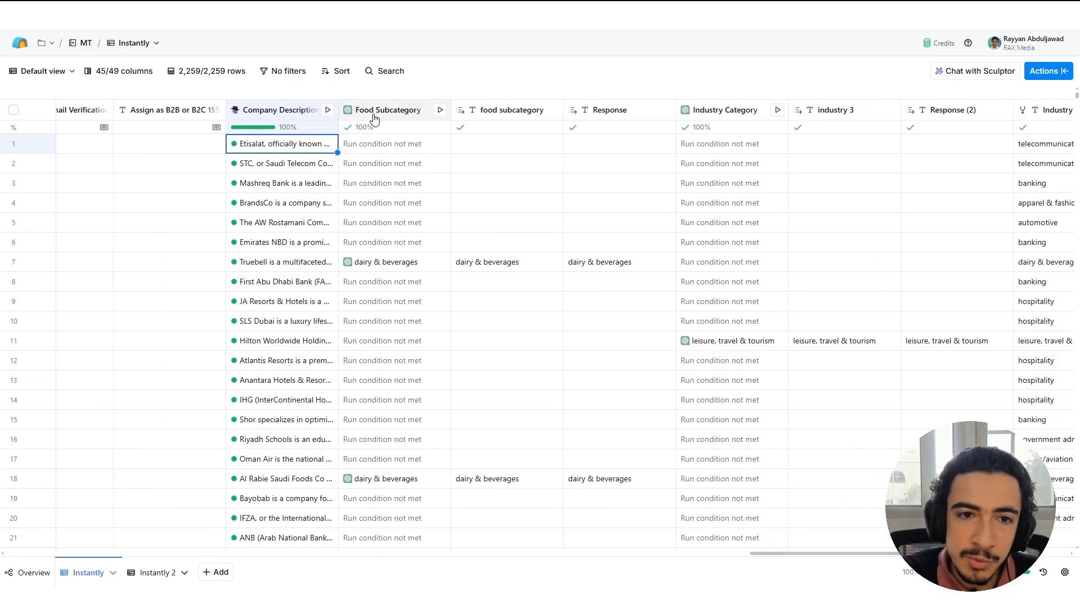
left_click(394, 109)
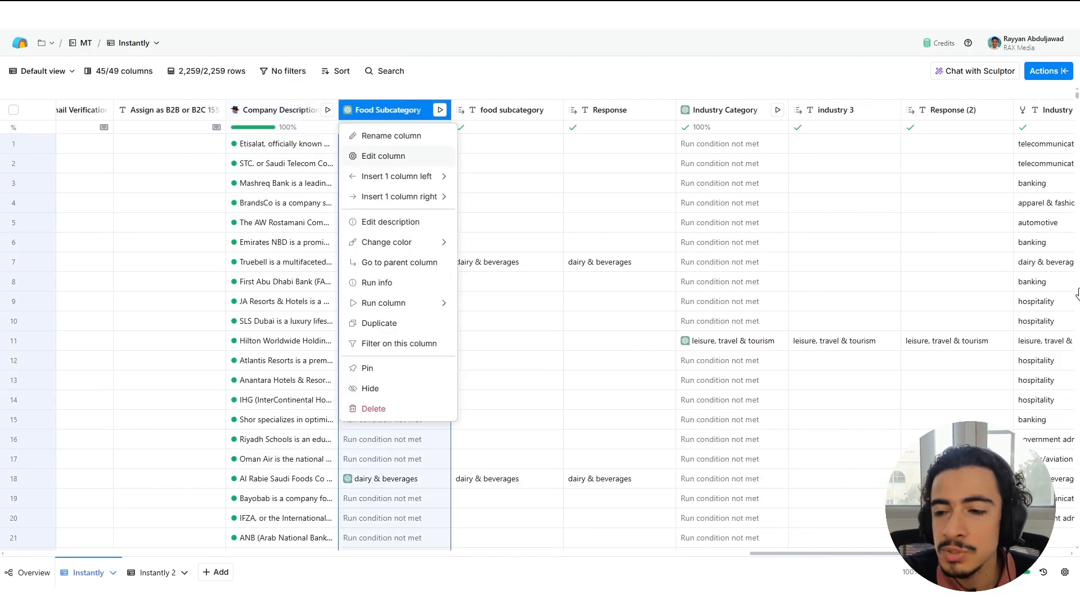
left_click(383, 156)
scroll(900, 253, "down", 2)
left_click(881, 196)
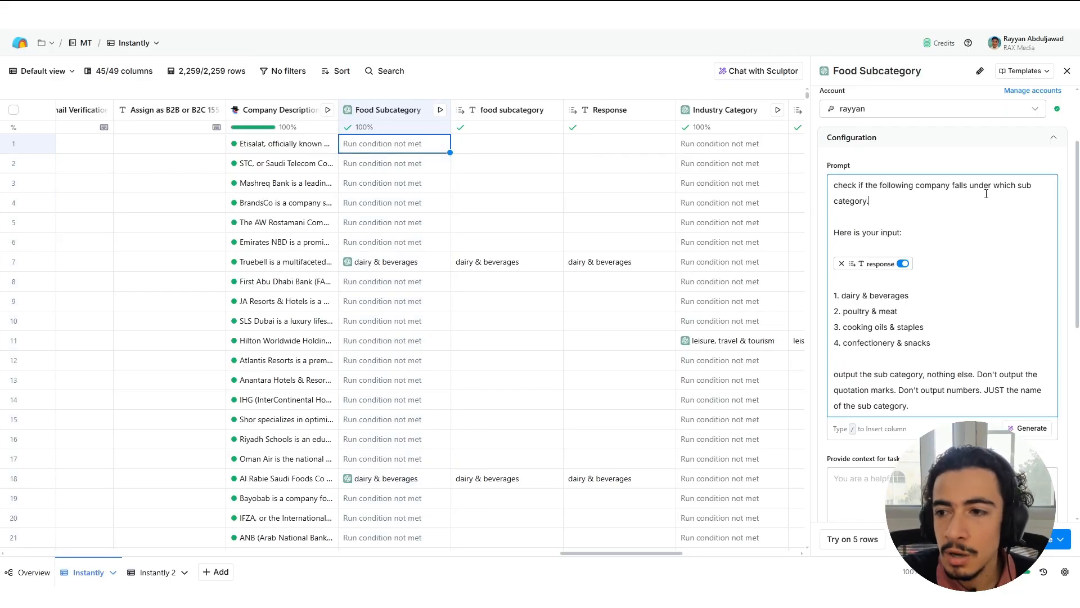
scroll(892, 206, "down", 3)
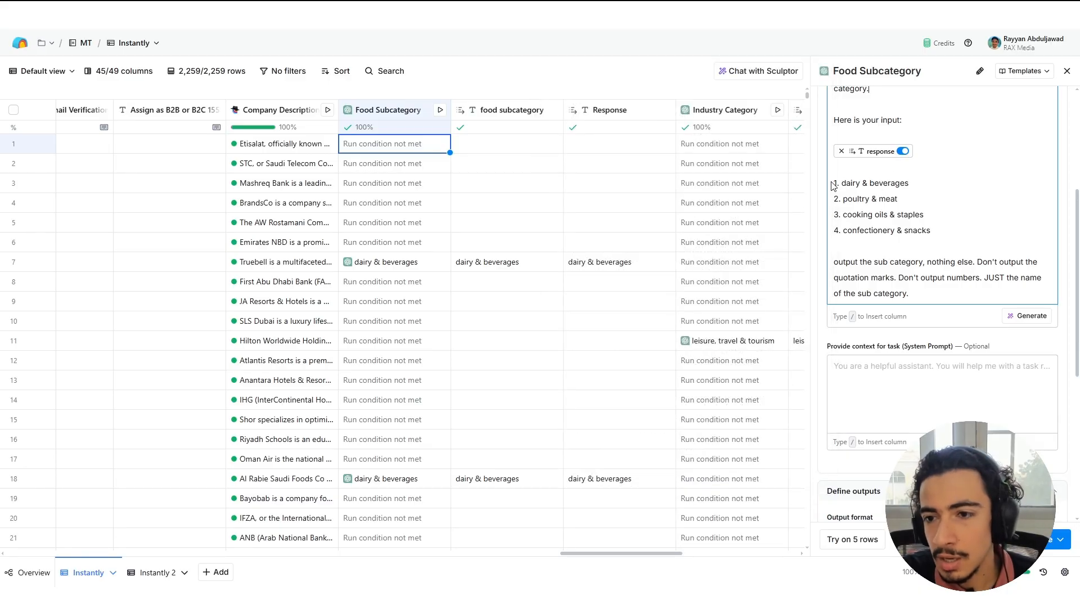
Examine the Food Subcategory prompt's numbered subcategory list and output instructions, and close the column's configuration.
left_click_drag(839, 182, 910, 184)
left_click(907, 194)
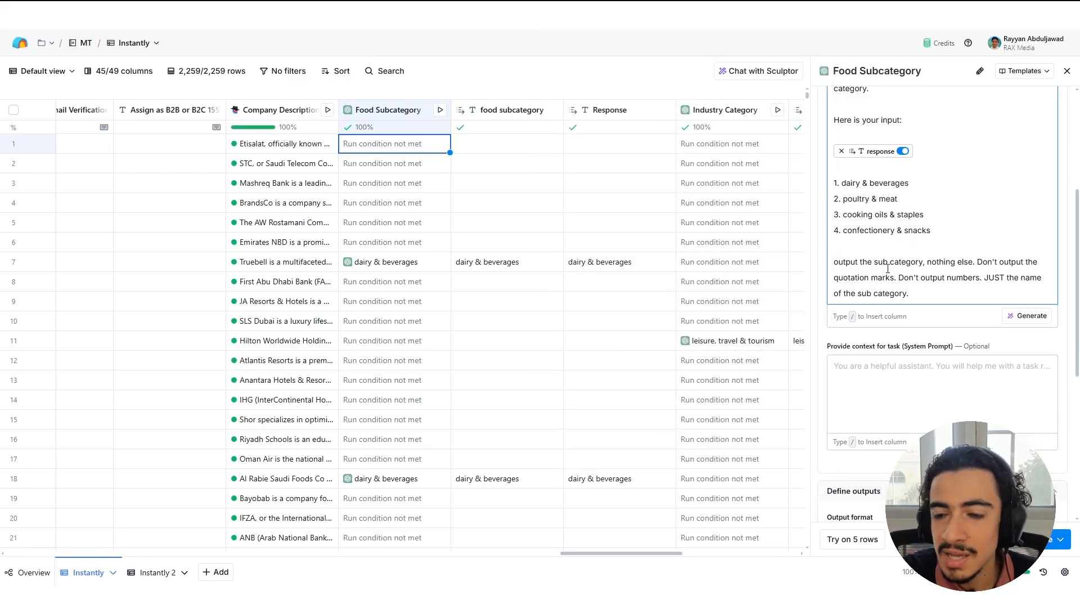
left_click_drag(875, 263, 969, 262)
left_click(969, 262)
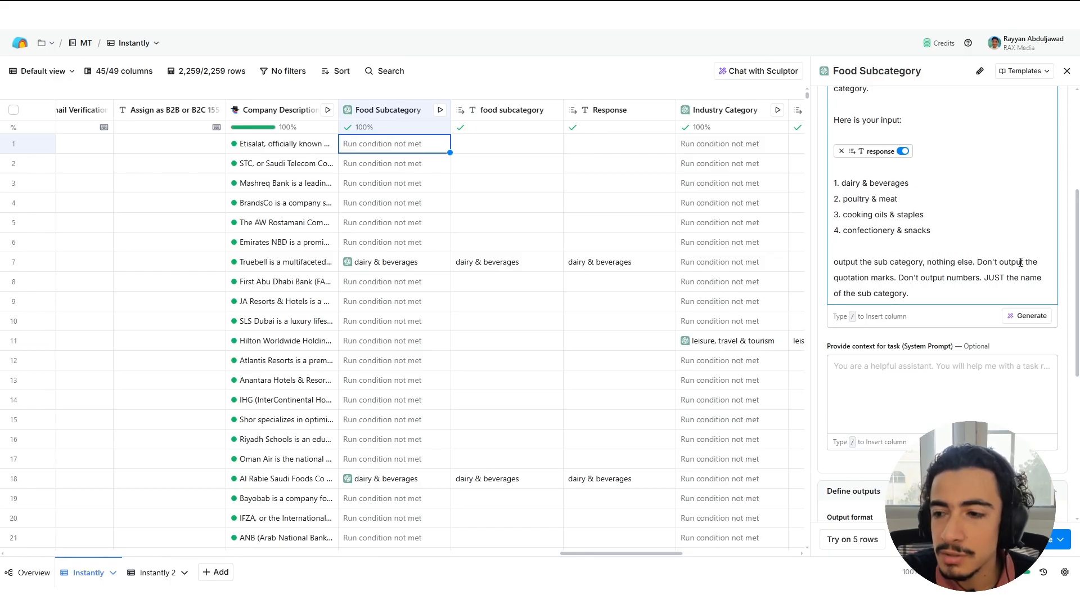
left_click_drag(898, 279, 836, 237)
left_click(986, 278)
scroll(939, 295, "up", 1)
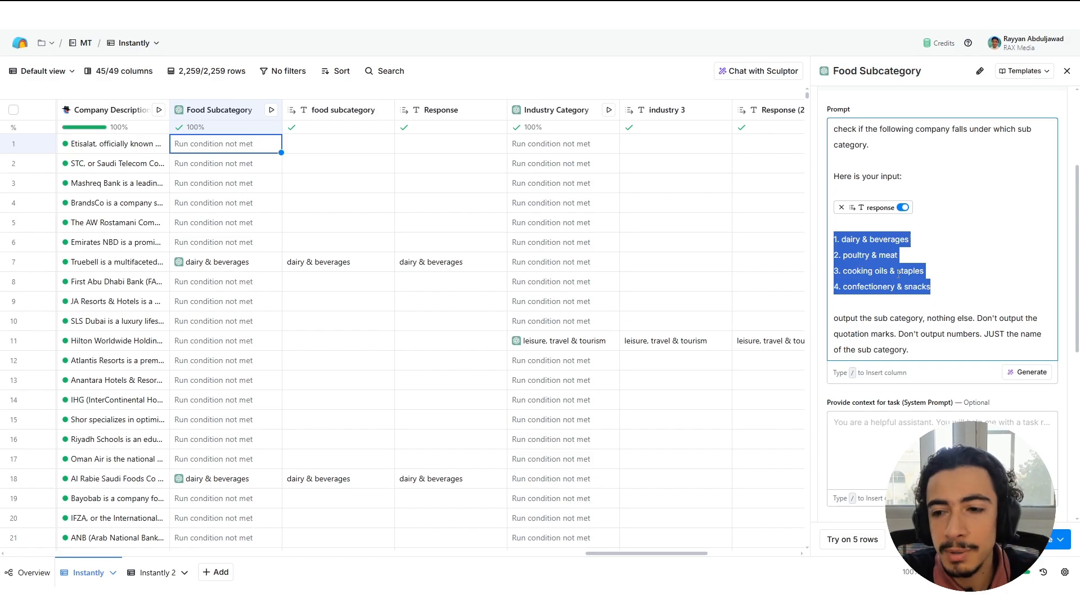
left_click(906, 236)
left_click_drag(909, 239, 853, 237)
left_click(846, 239)
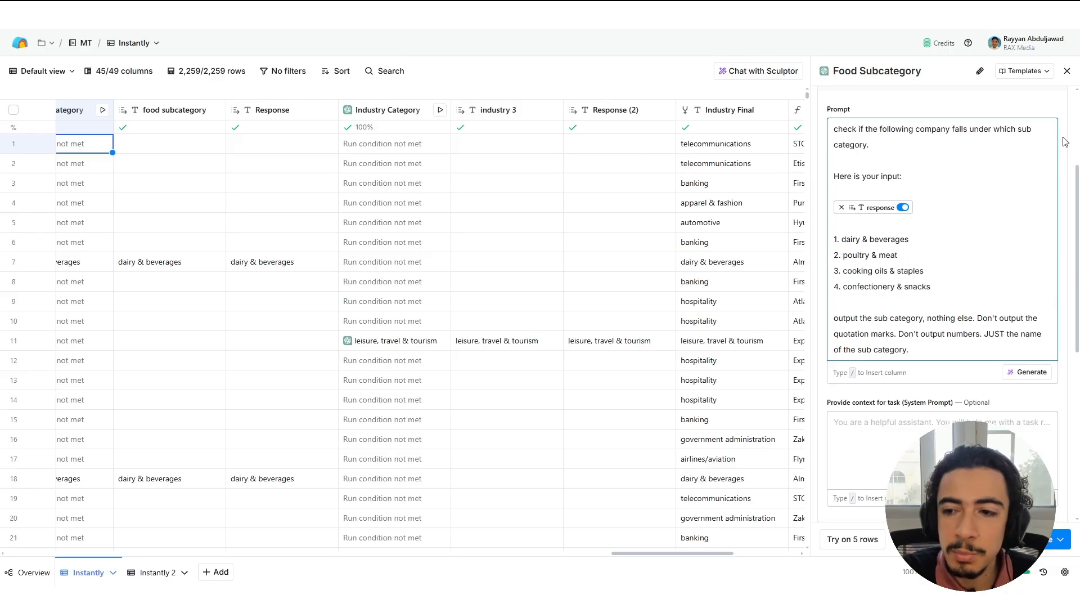
left_click(1067, 70)
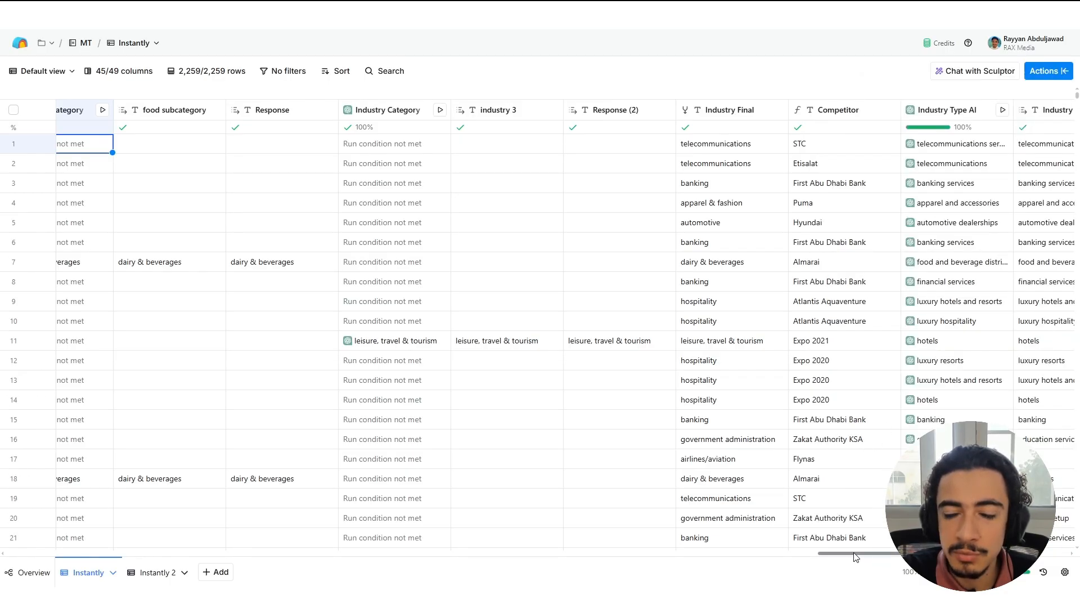
Open the Industry Category column's configuration, review its category list and preview the response variable used in the prompt.
left_click_drag(856, 553, 875, 536)
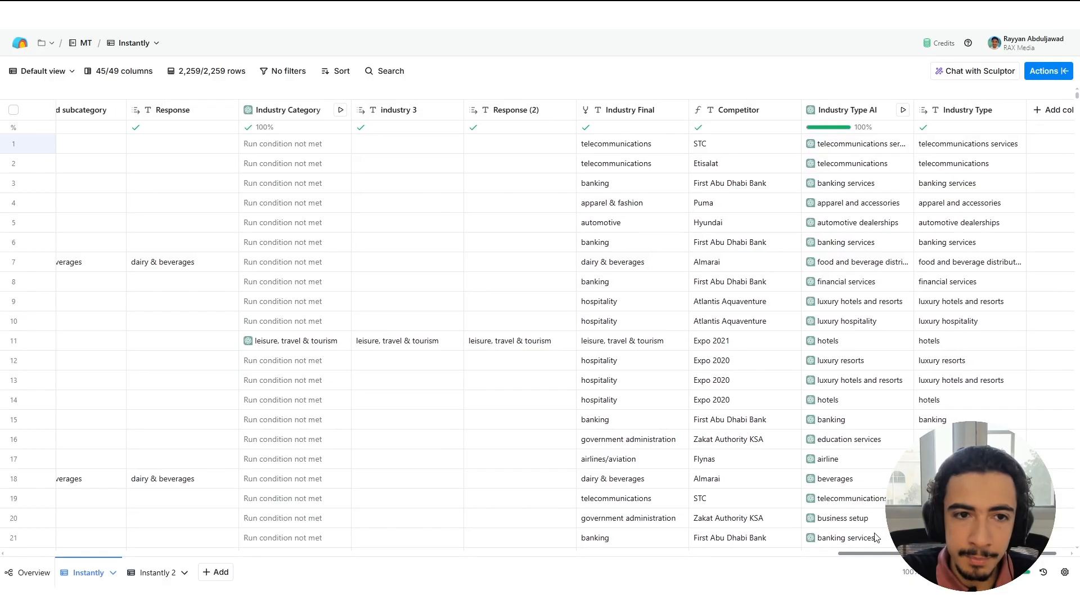
left_click(288, 110)
left_click(308, 156)
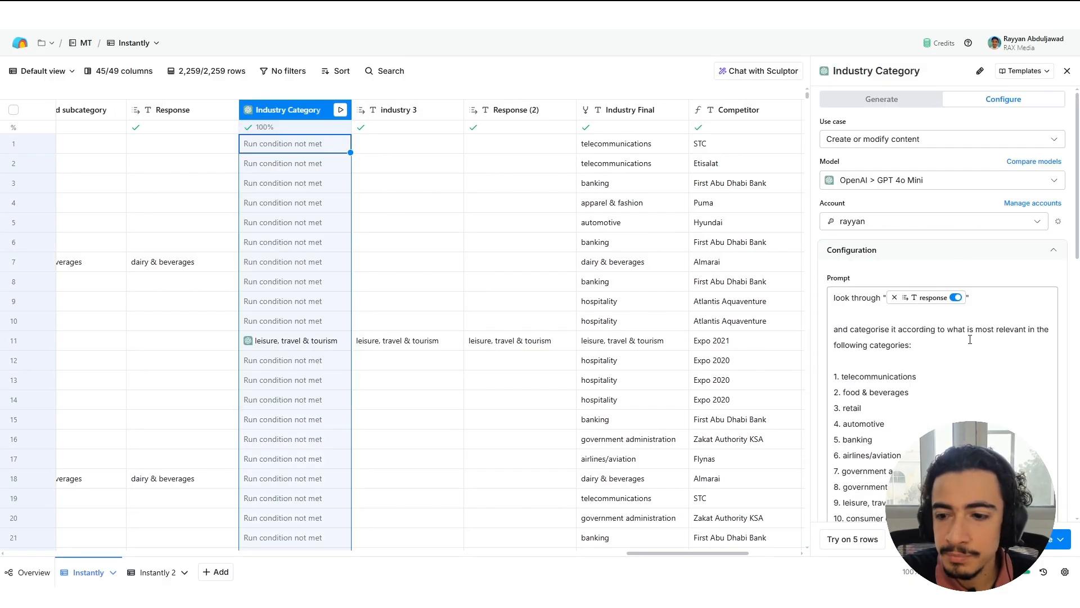
scroll(889, 298, "down", 3)
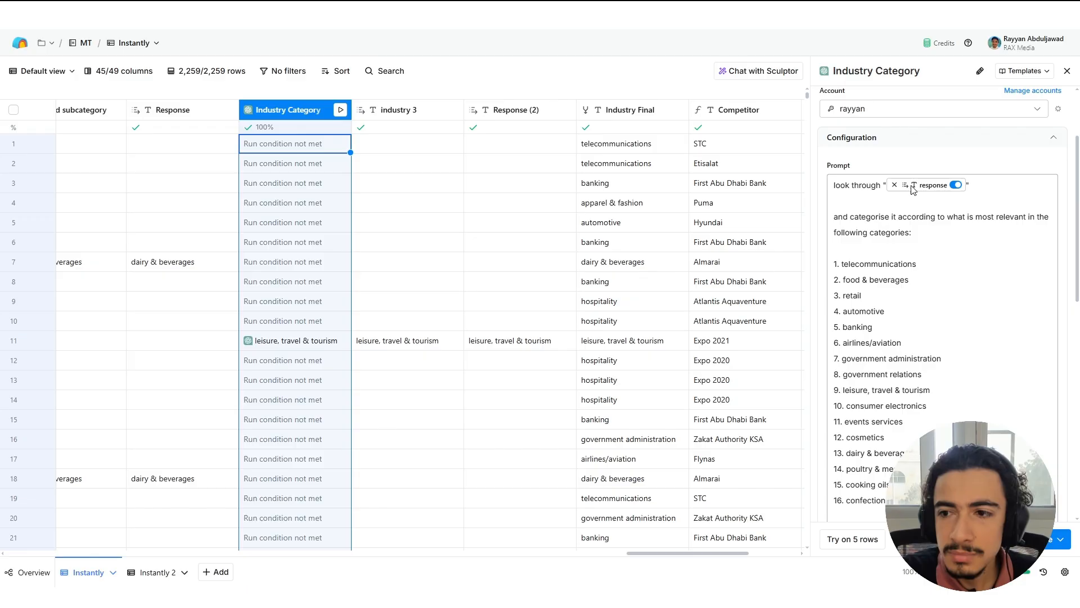
mouse_move(914, 190)
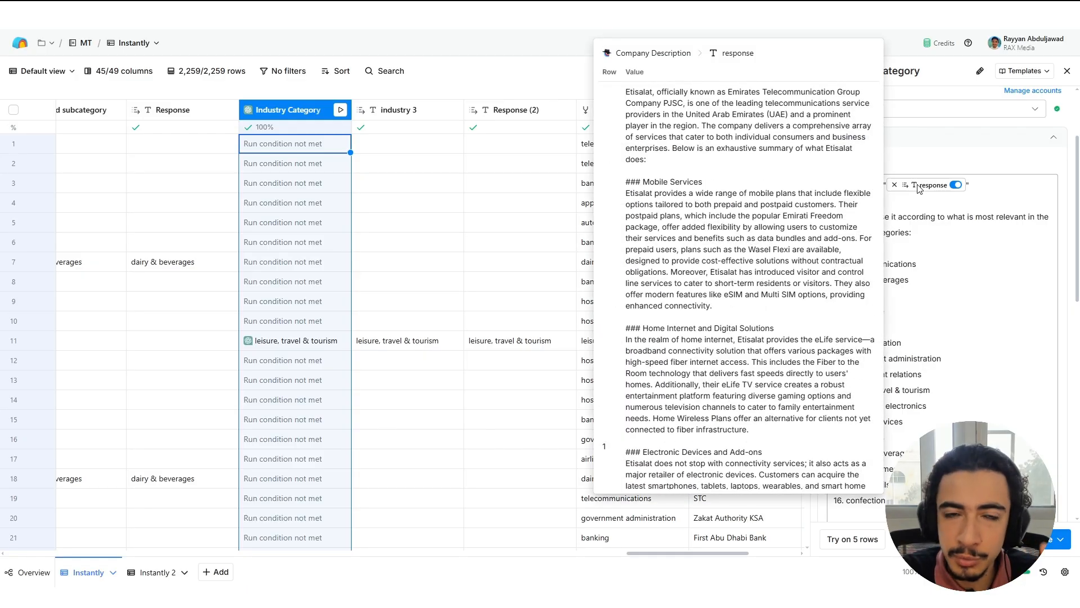
Examine the Industry Category prompt's categorisation instruction and its numbered list of industries.
scroll(959, 166, "down", 2)
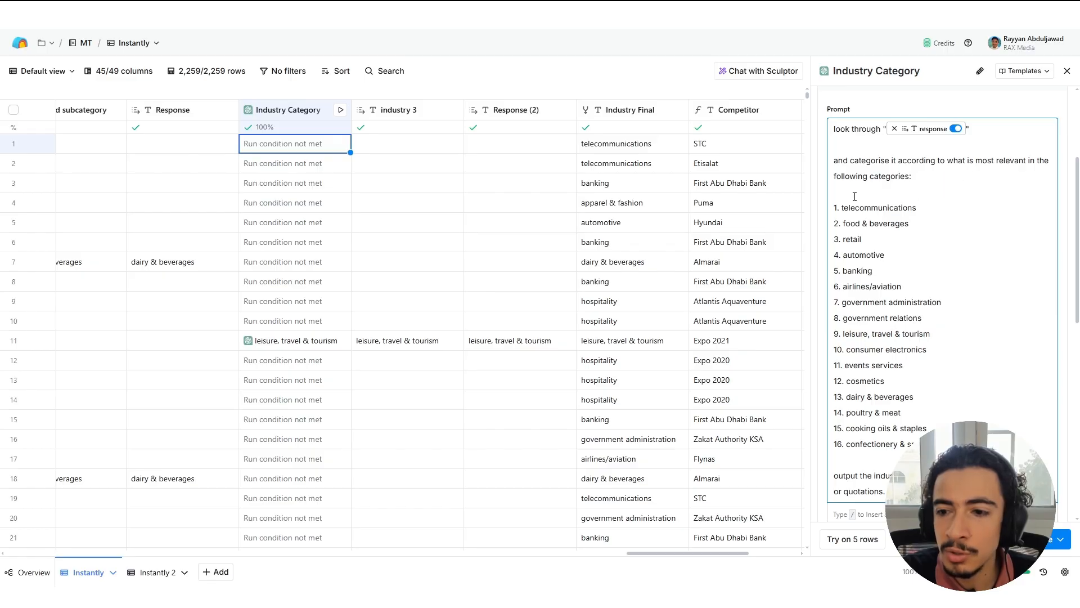
left_click_drag(838, 208, 931, 445)
left_click(928, 459)
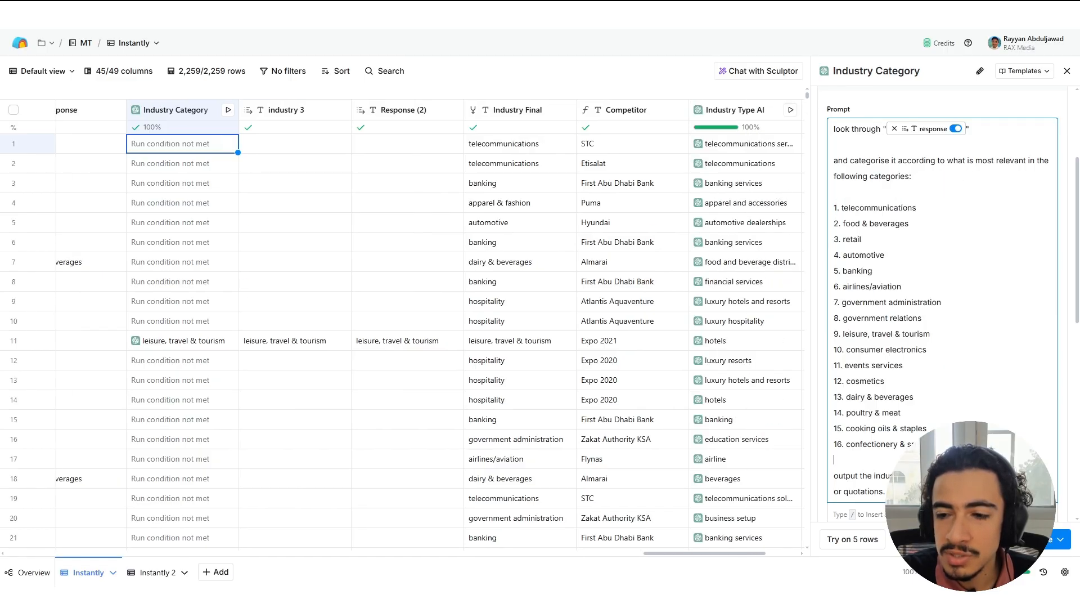
left_click_drag(838, 208, 895, 381)
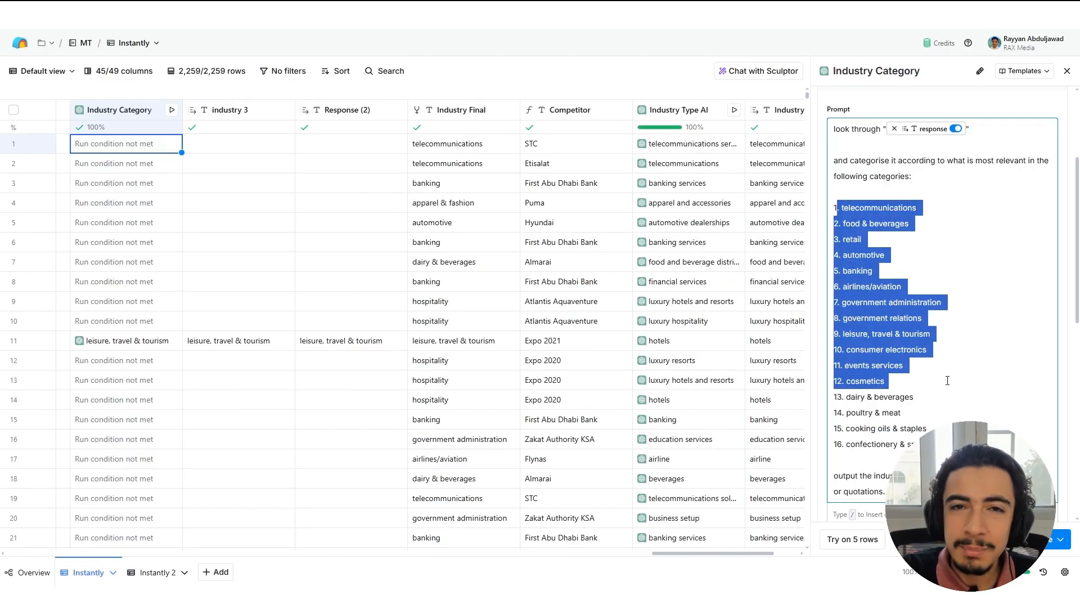
left_click(941, 370)
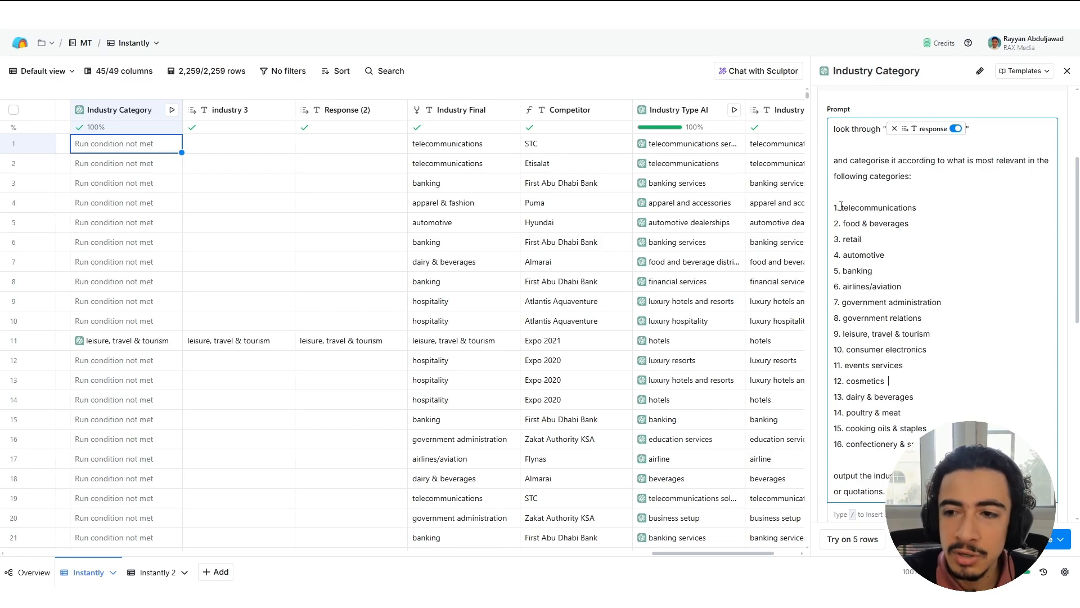
triple_click(847, 160)
left_click(919, 193)
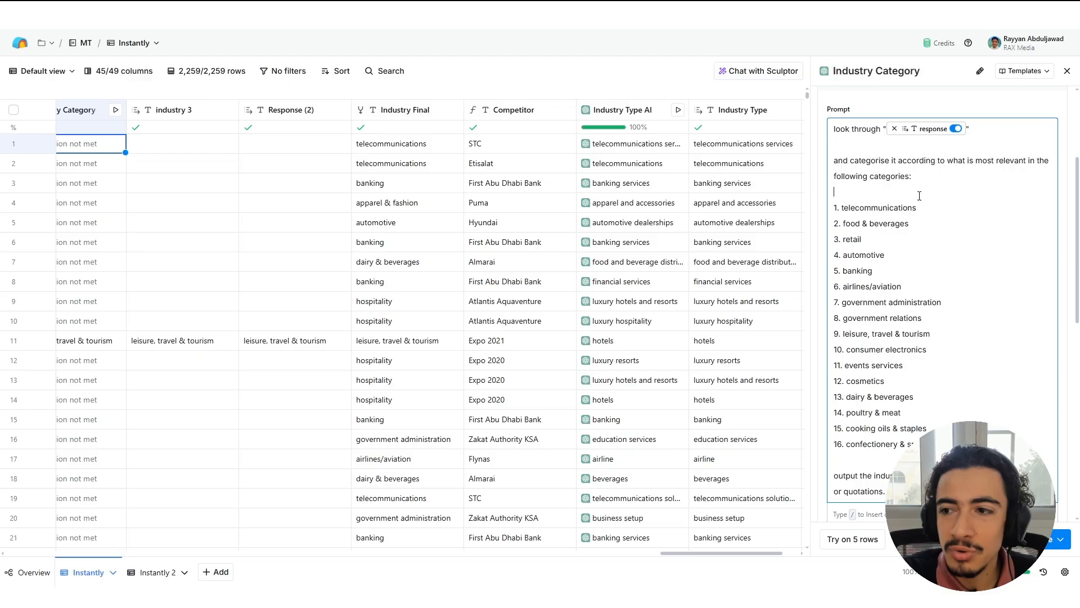
Highlight the food-related entries 13 to 16, from dairy & beverages to confectionery & snacks, in the Industry Category prompt.
left_click_drag(861, 210, 827, 400)
left_click(834, 459)
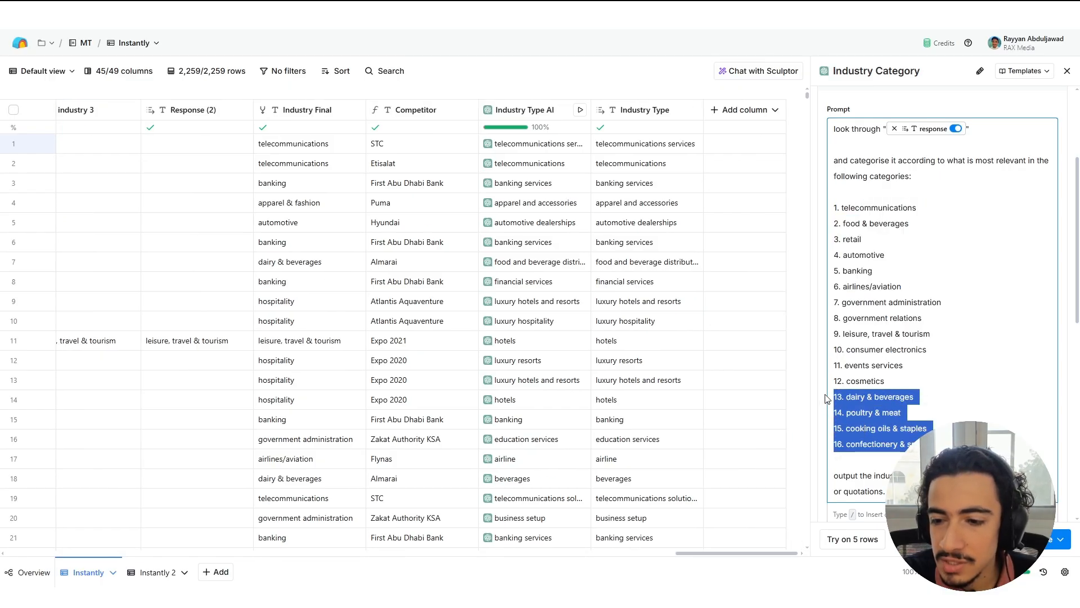
left_click(930, 416)
left_click_drag(939, 445, 833, 402)
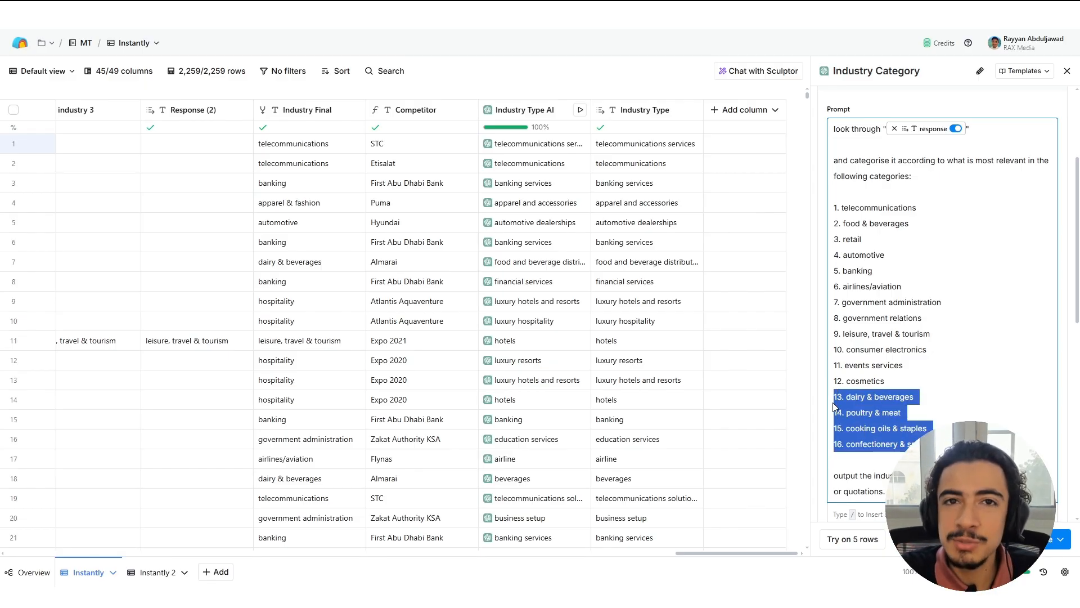
scroll(938, 281, "up", 2)
scroll(943, 298, "down", 2)
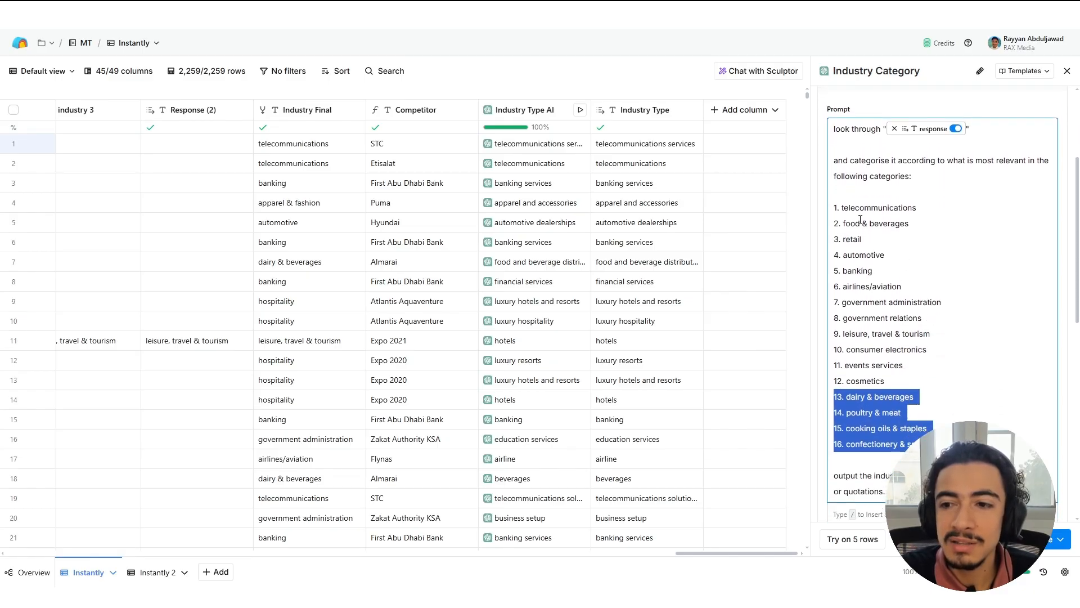
left_click(900, 325)
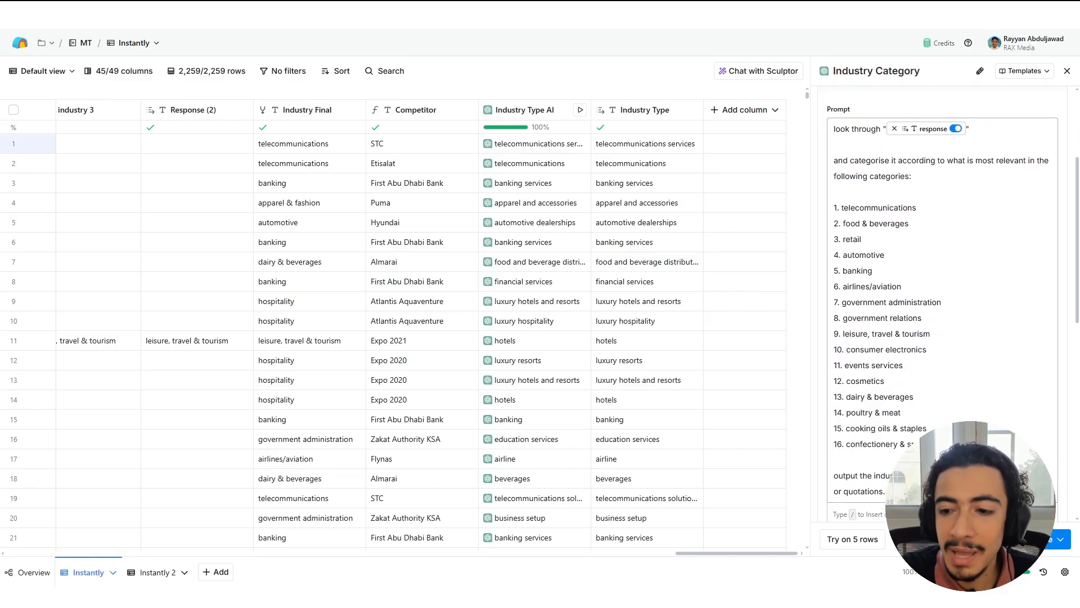
Highlight the whole category list, review the prompt's output instructions and close the Industry Category configuration.
left_click_drag(939, 444, 840, 209)
scroll(899, 318, "down", 2)
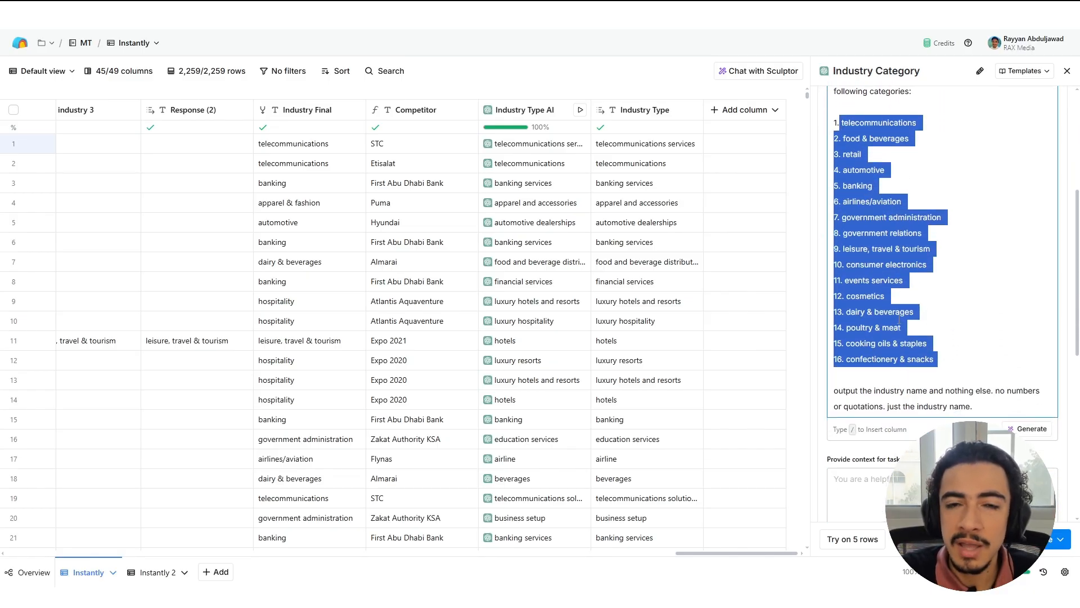
scroll(899, 319, "down", 1)
left_click(937, 381)
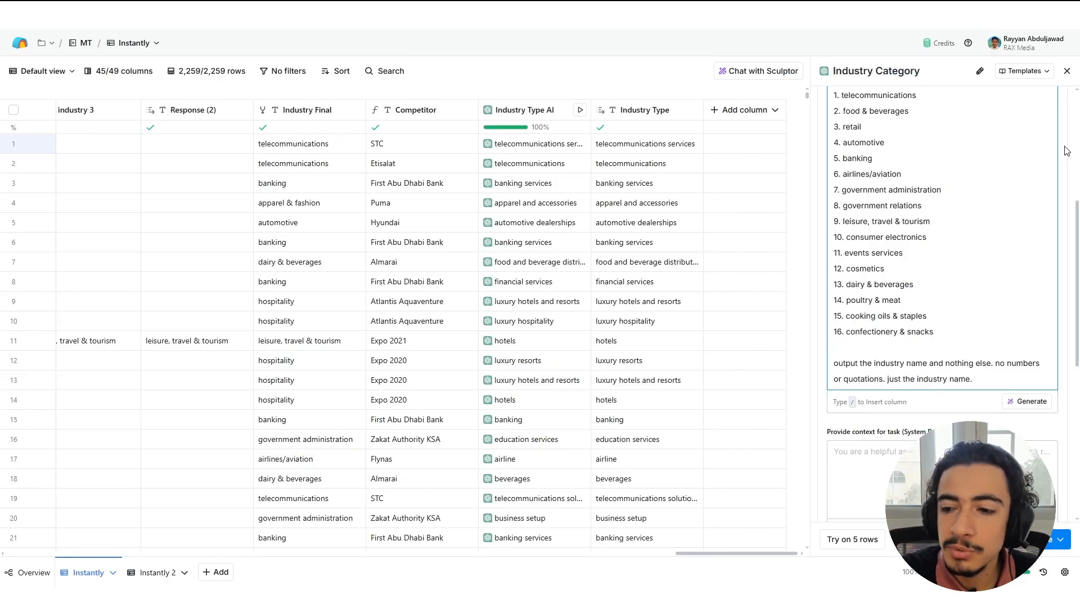
left_click(1067, 71)
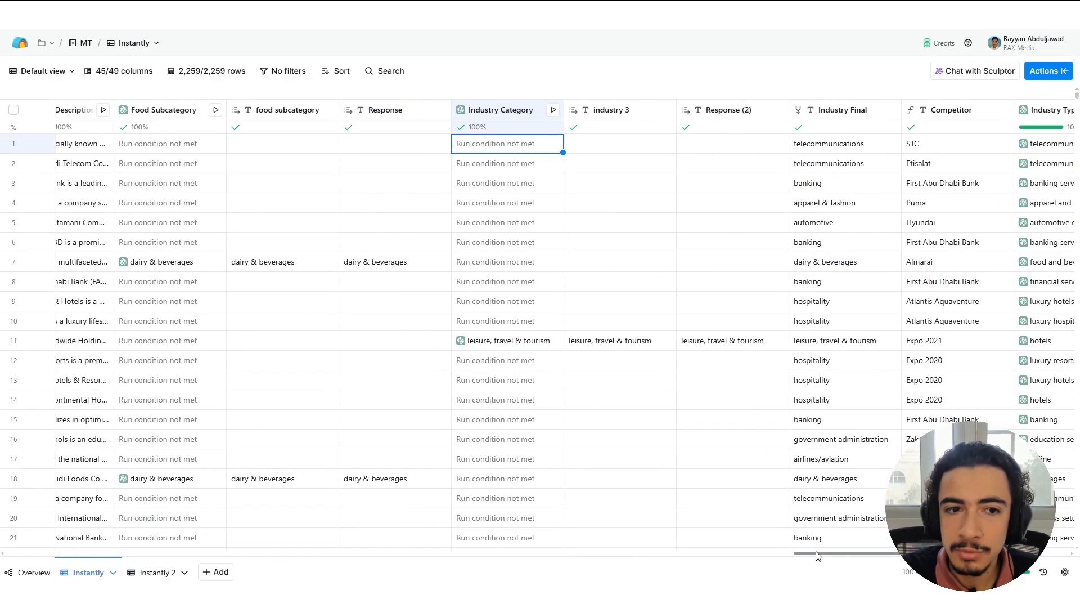
Reopen the Industry Category column's configuration and open its run condition in the conditional run formula generator.
left_click_drag(817, 555, 868, 539)
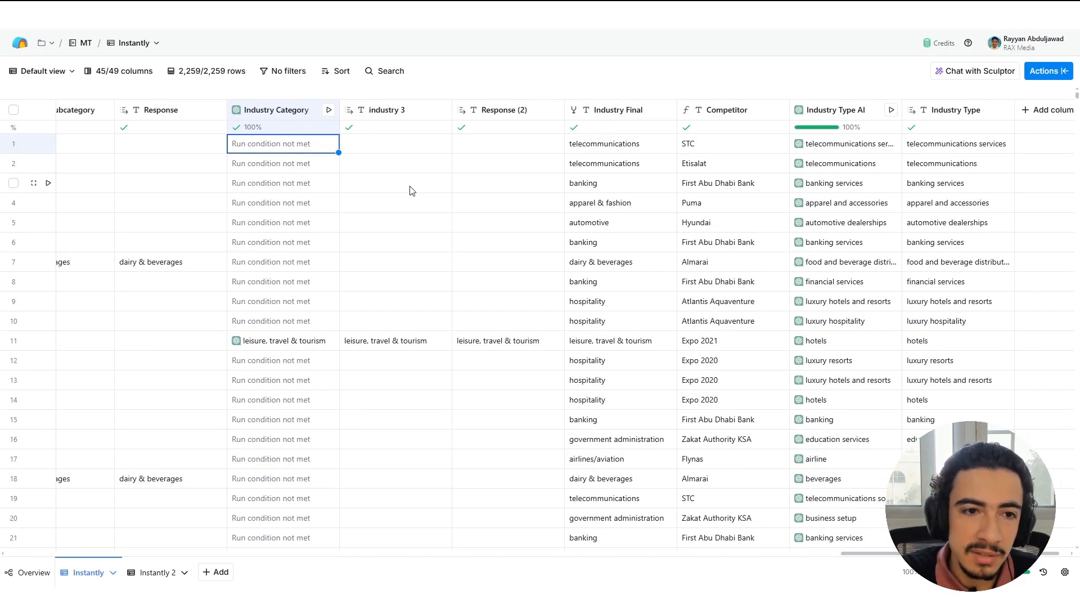
right_click(305, 159)
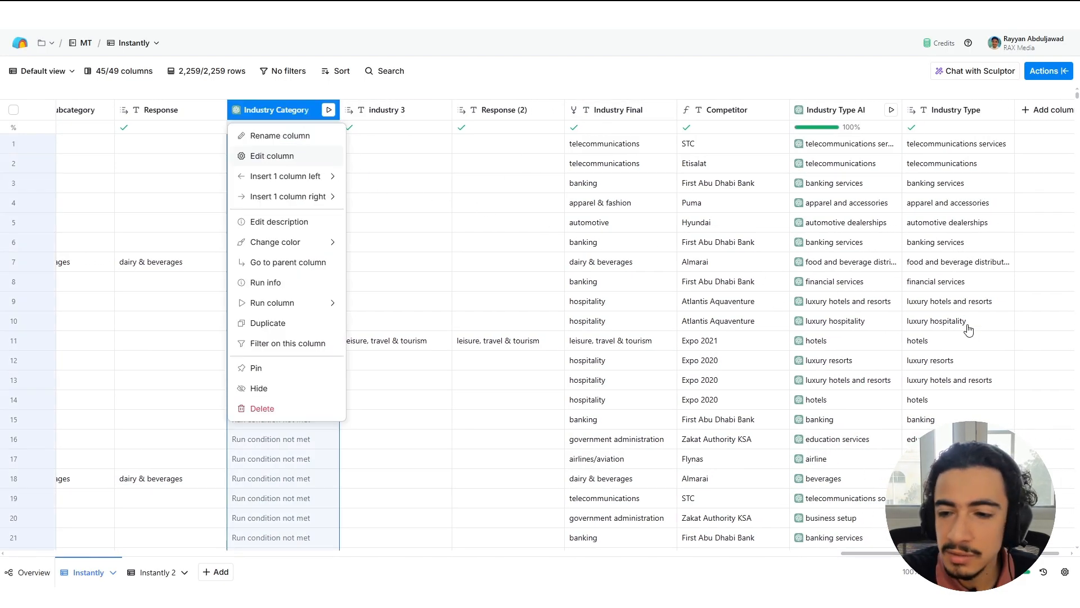
left_click(299, 154)
scroll(954, 376, "down", 6)
scroll(955, 375, "down", 4)
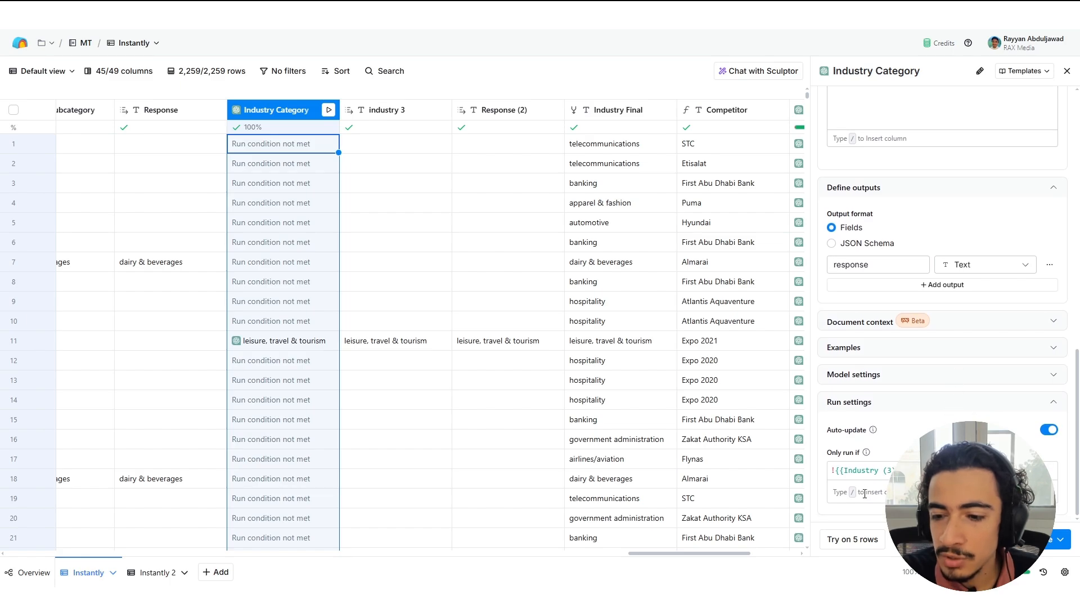
left_click(837, 473)
left_click(1027, 491)
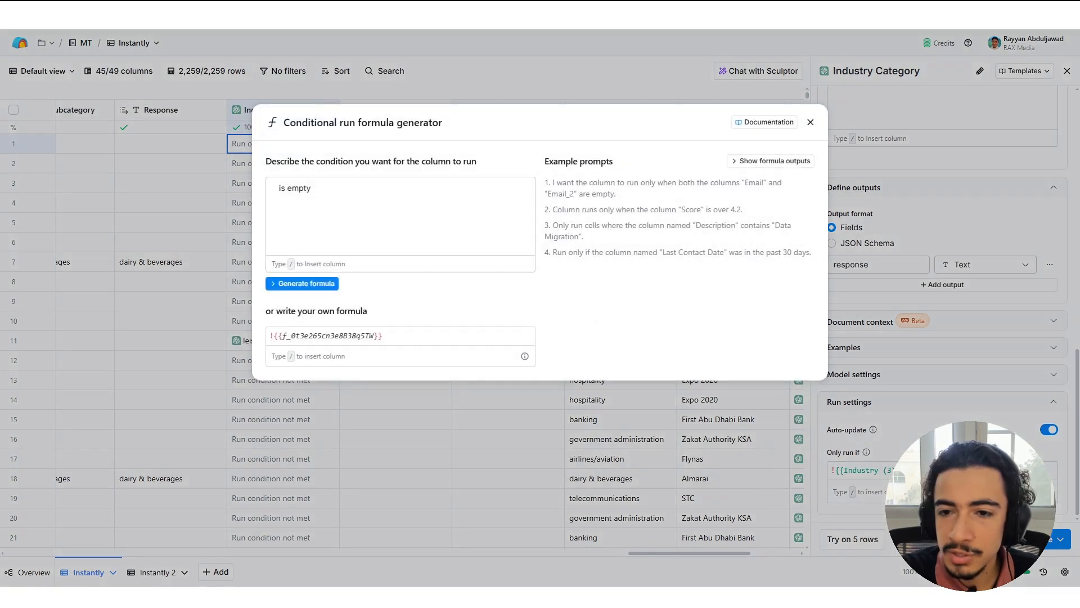
Preview the Industry (3) variable used in the run condition, and close the formula generator and the column's configuration.
mouse_move(322, 178)
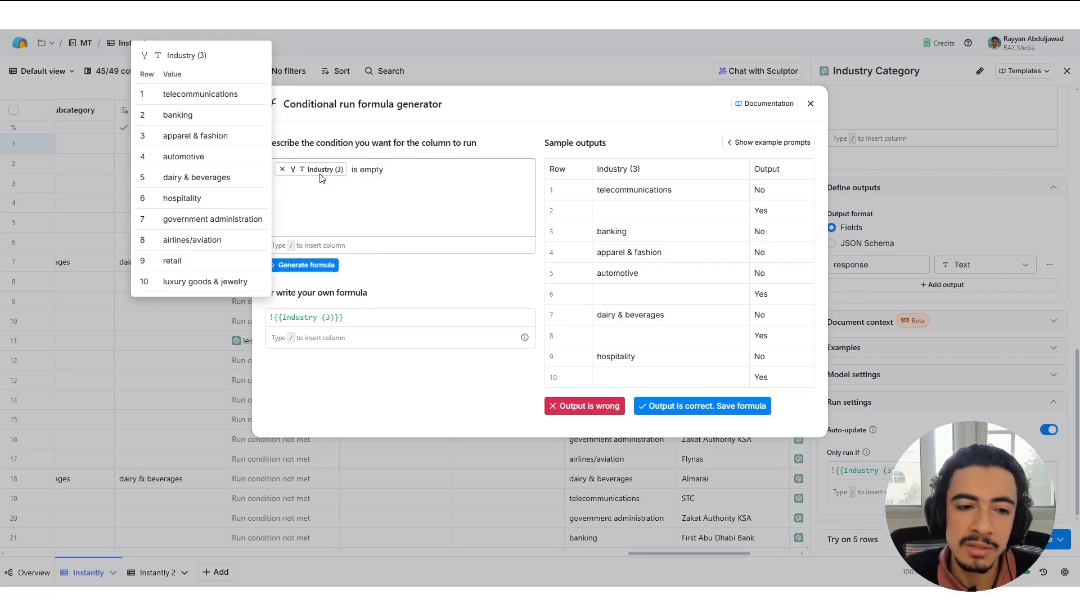
left_click(387, 177)
left_click(1023, 251)
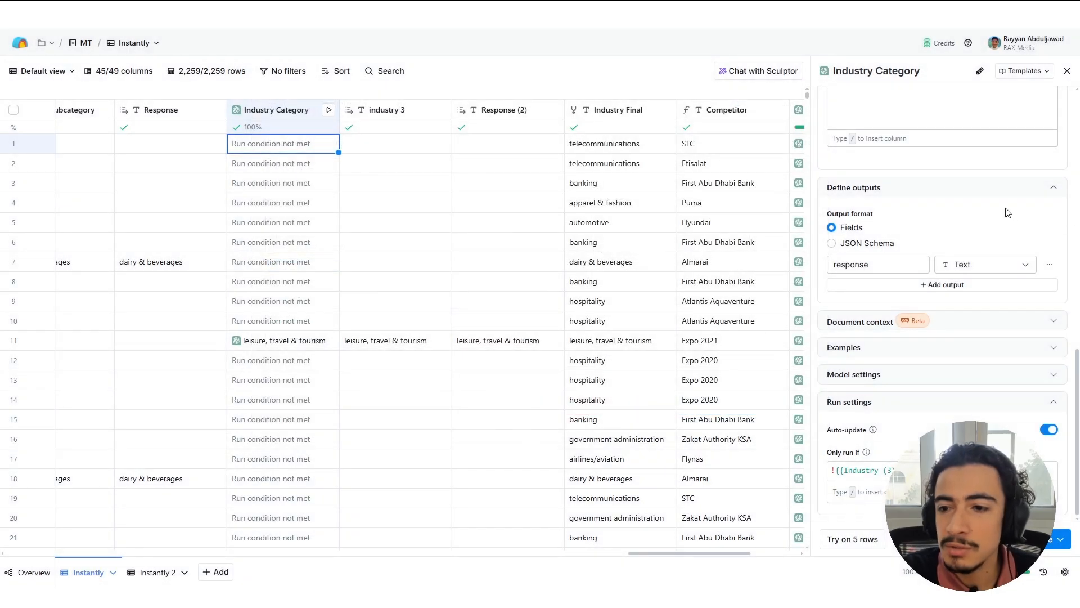
scroll(968, 277, "up", 6)
left_click(1066, 70)
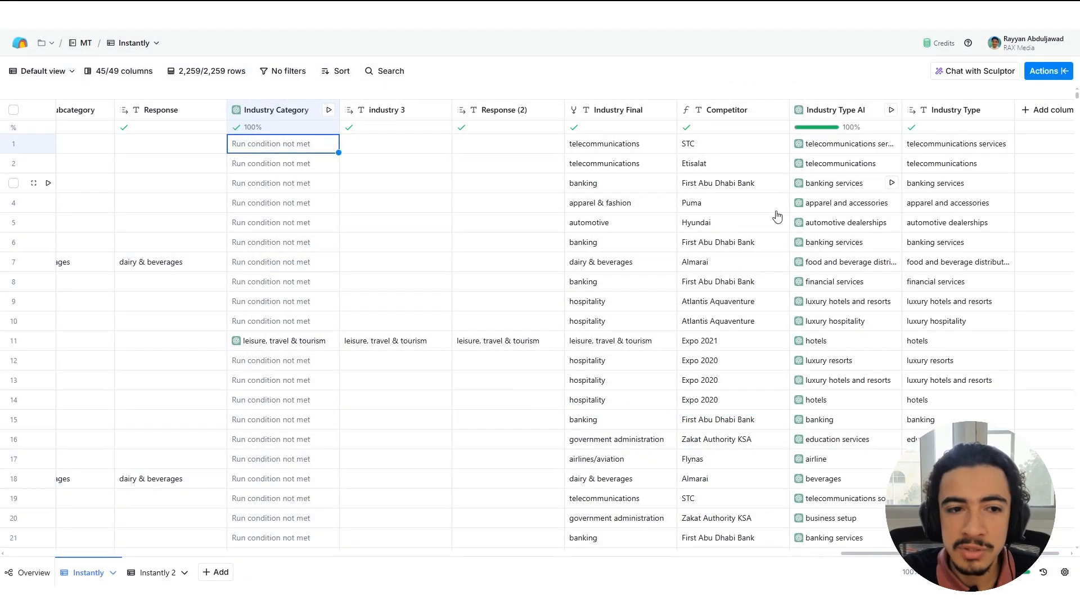
Open the Industry Final column's configuration, review the order in which it merges the industry columns and close it.
left_click(658, 112)
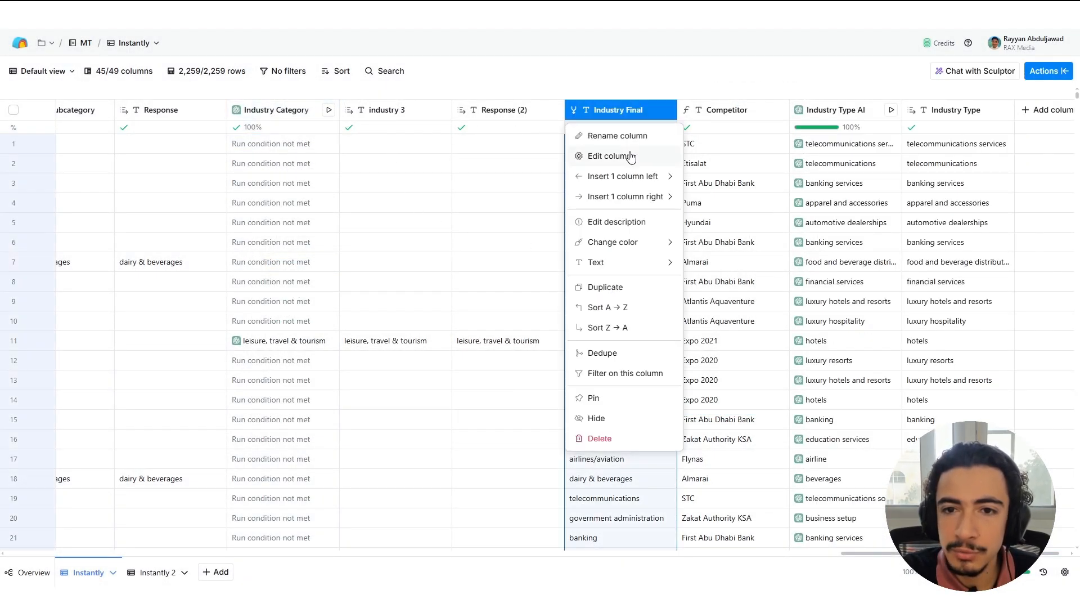
left_click(631, 157)
left_click_drag(947, 171, 880, 170)
left_click(881, 170)
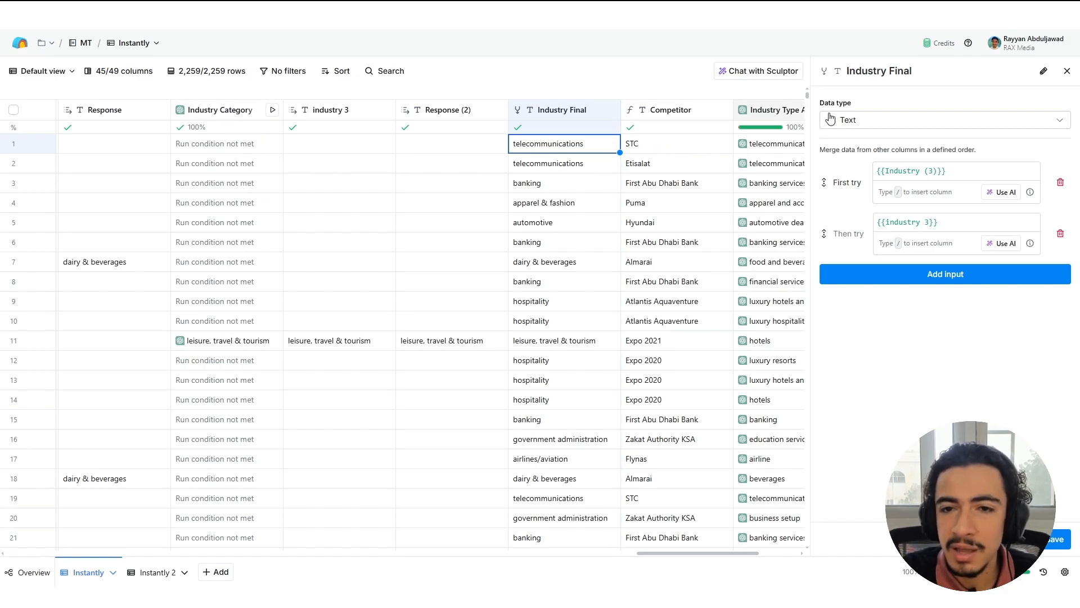
left_click(1067, 71)
Browse the Industry Final and Competitor values down the table and return to the first row.
scroll(661, 239, "down", 2)
scroll(662, 239, "down", 20)
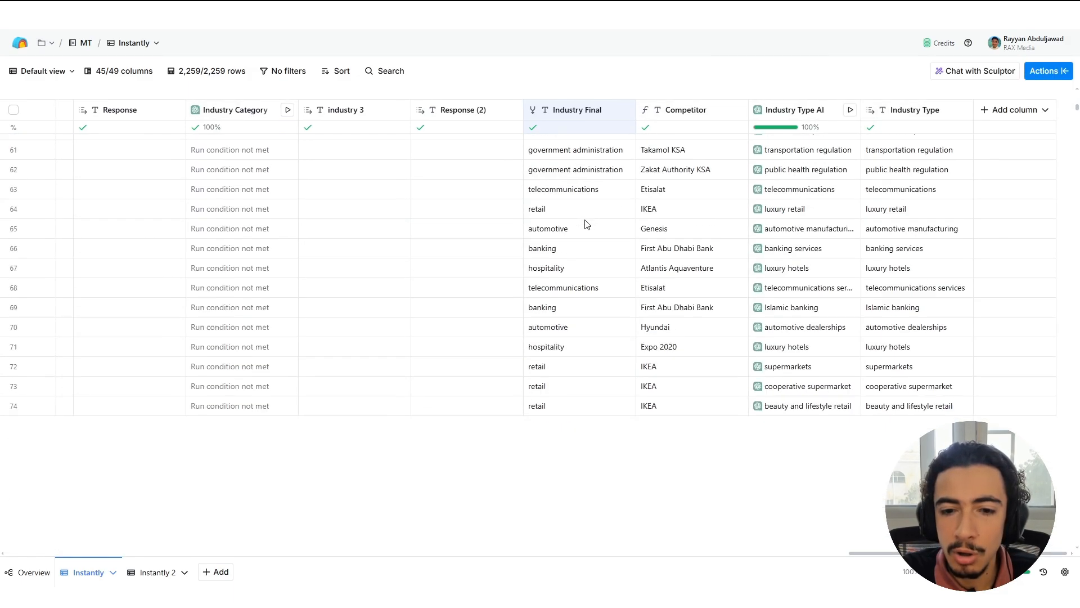
scroll(589, 196, "down", 5)
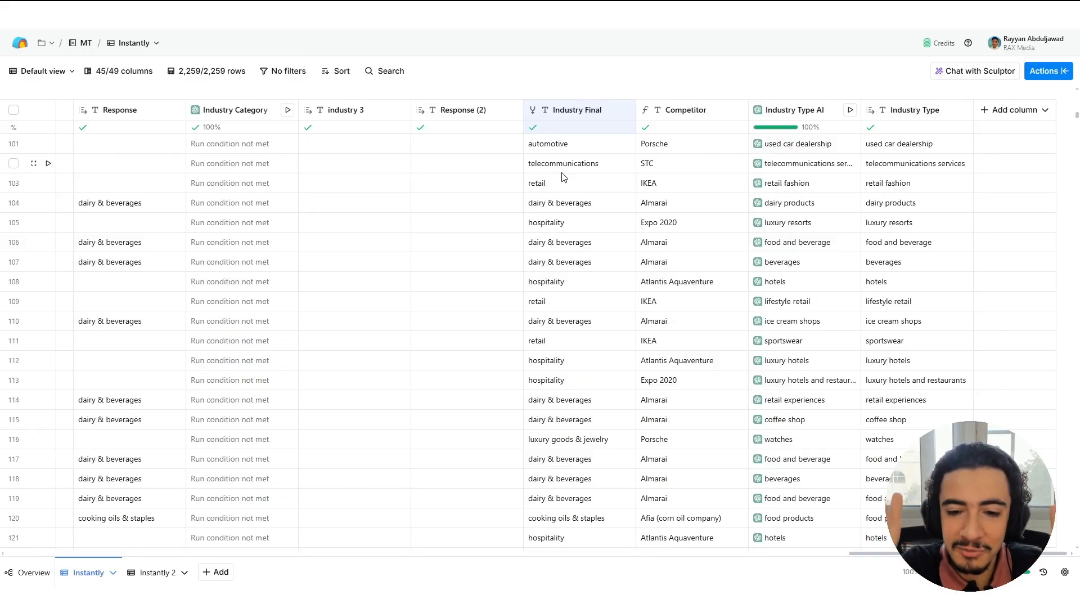
scroll(591, 237, "down", 15)
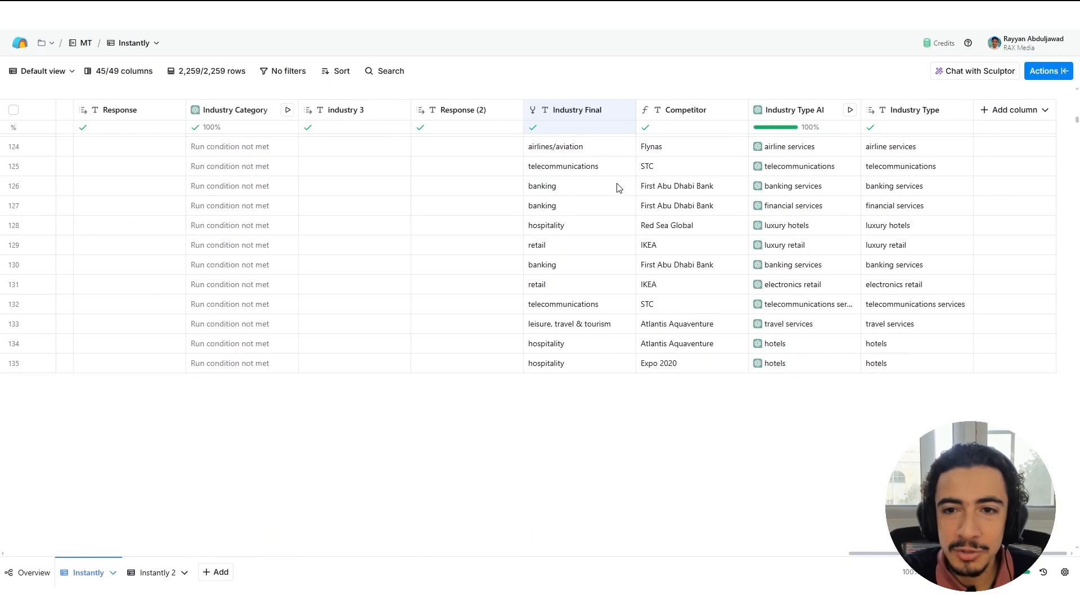
scroll(607, 224, "down", 10)
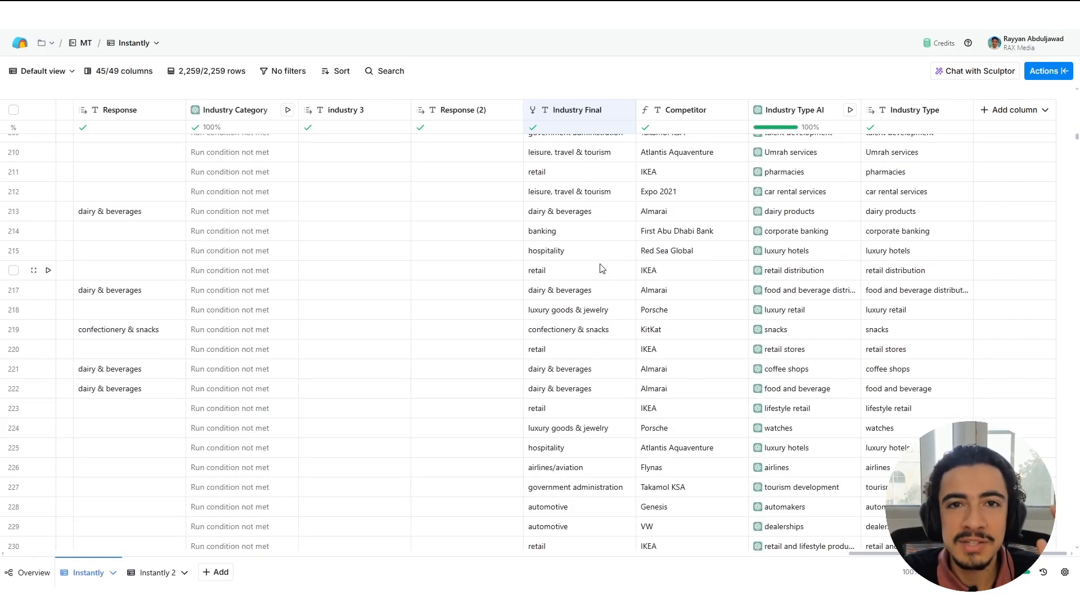
scroll(614, 303, "down", 15)
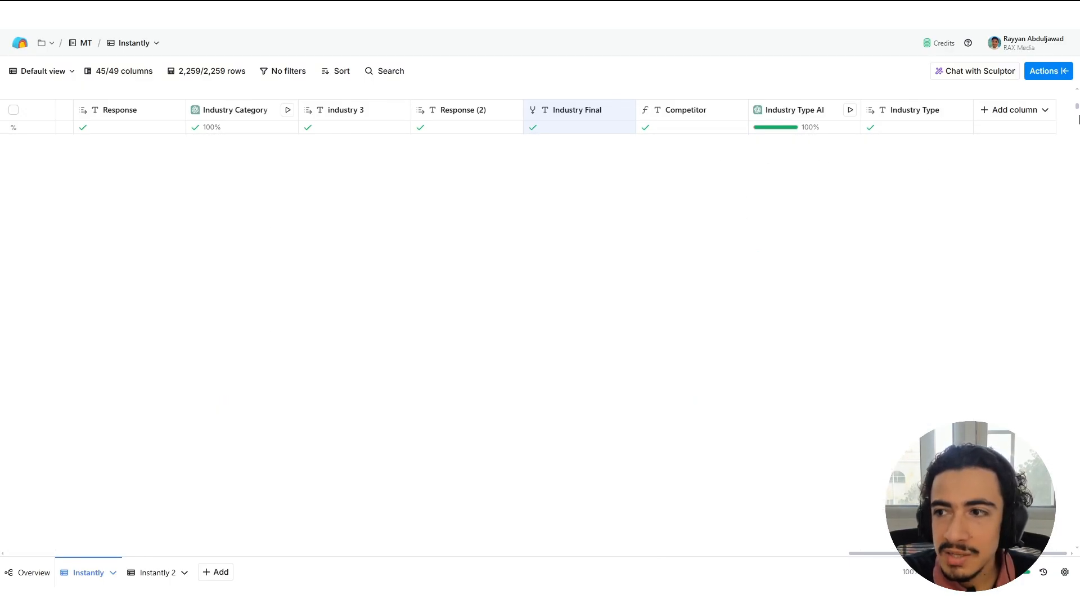
left_click_drag(1077, 108, 1076, 92)
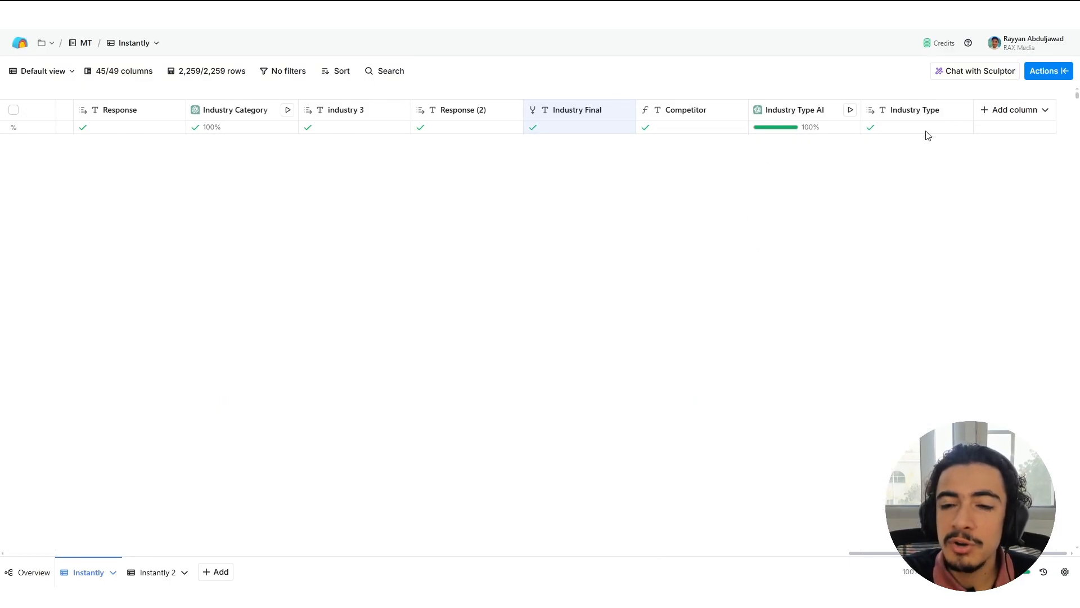
Open the Competitor column's configuration and look over its formula description in the AI formula generator.
left_click(669, 111)
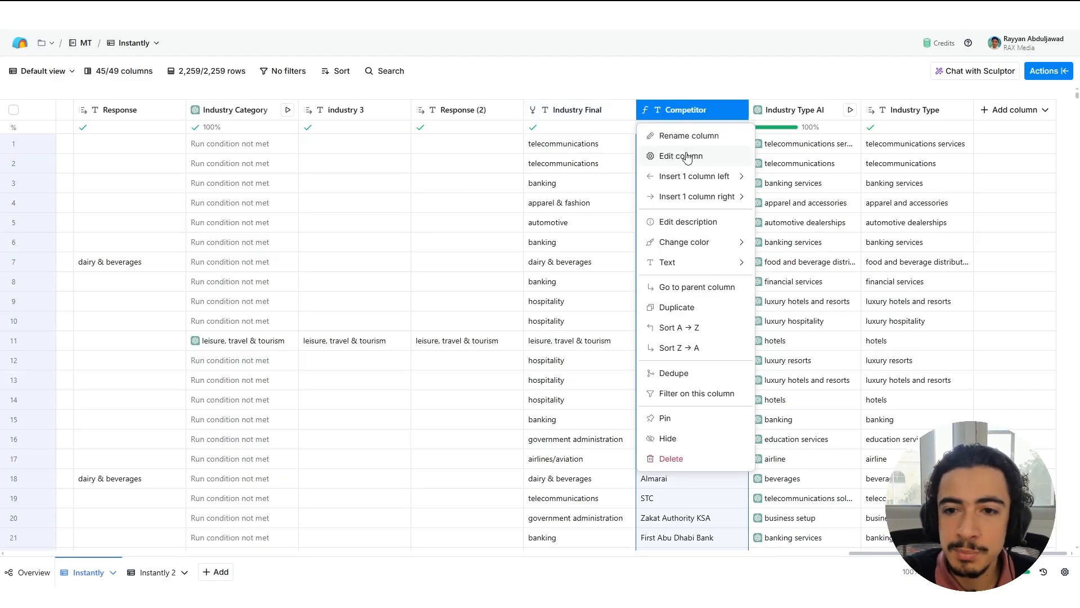
left_click(681, 146)
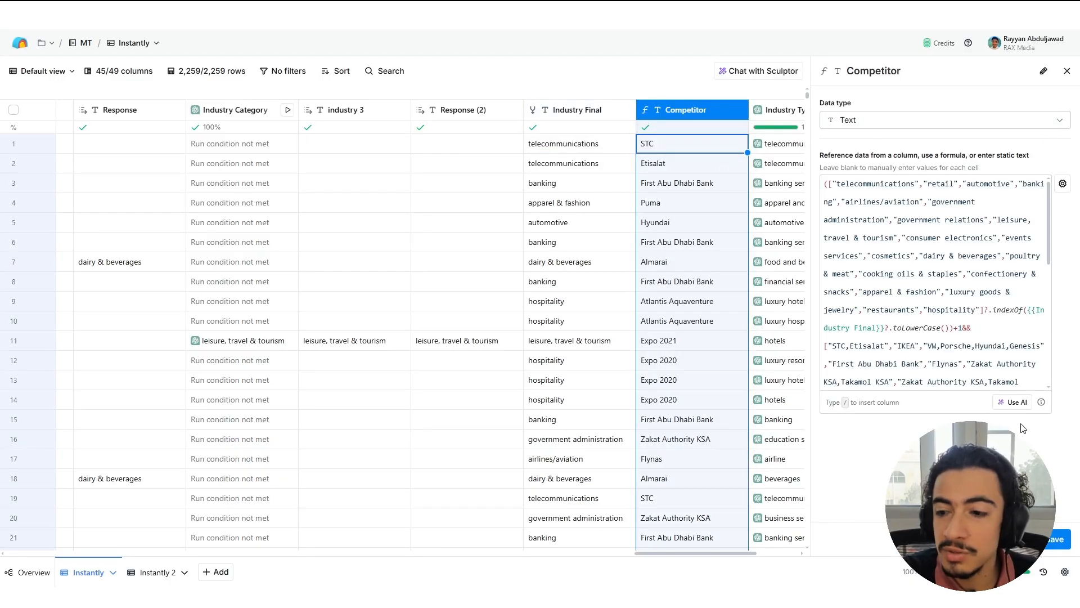
left_click(1014, 403)
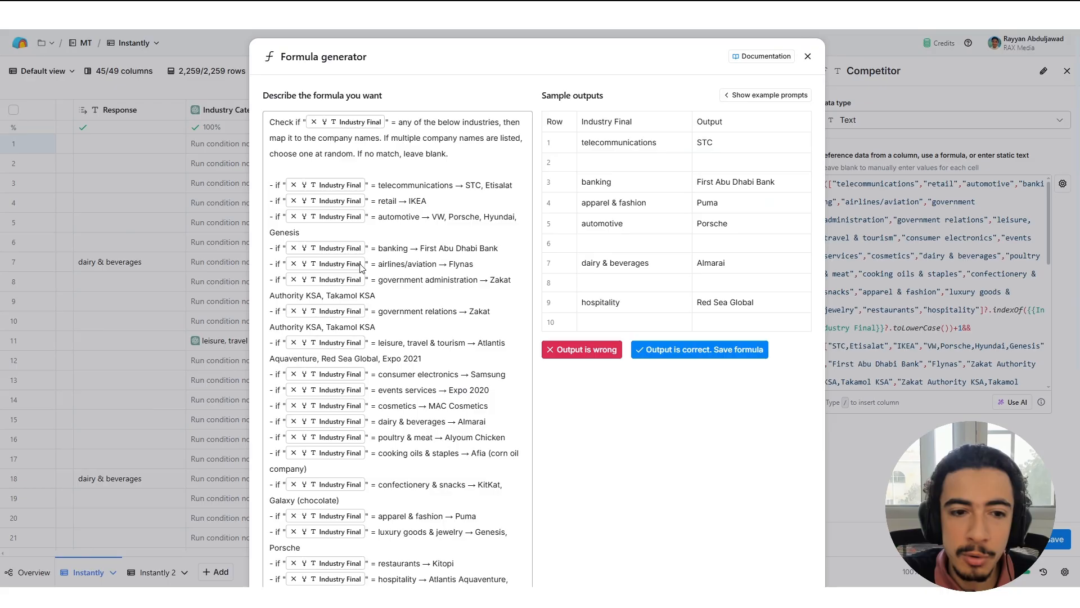
scroll(474, 287, "down", 5)
scroll(502, 304, "up", 5)
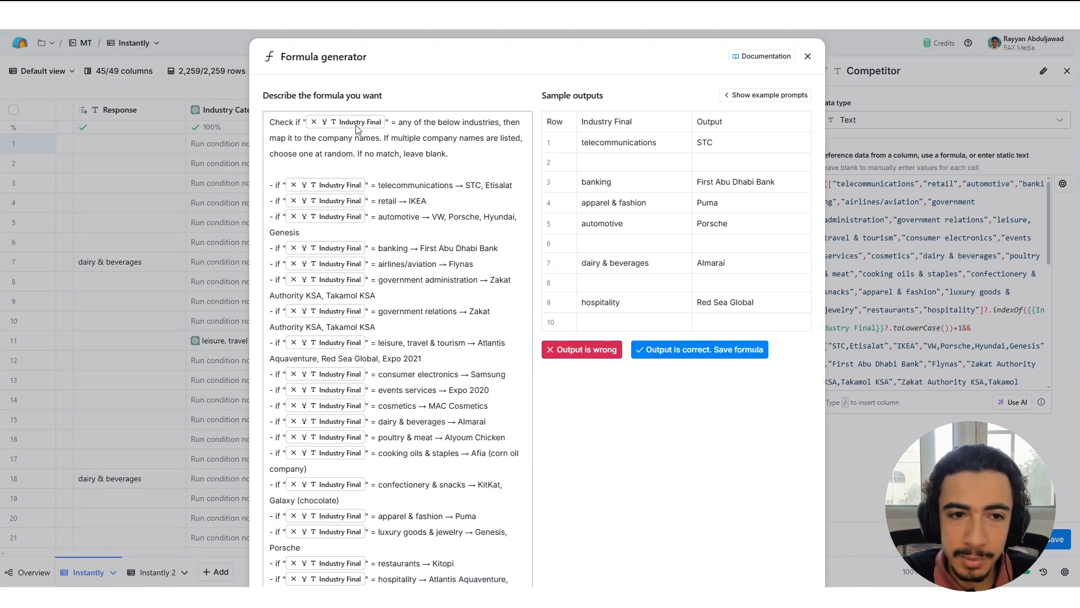
scroll(349, 143, "down", 2)
scroll(351, 135, "up", 2)
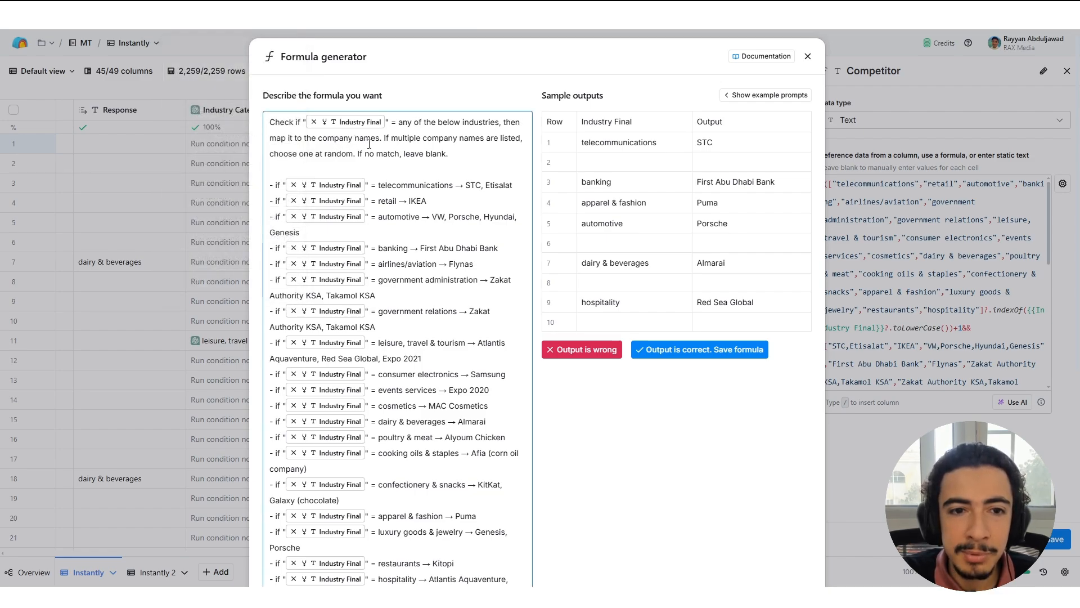
Examine the rules for multiple or missing matches and the industry-to-company mappings in the Competitor formula description.
left_click_drag(444, 143, 467, 157)
left_click(450, 159)
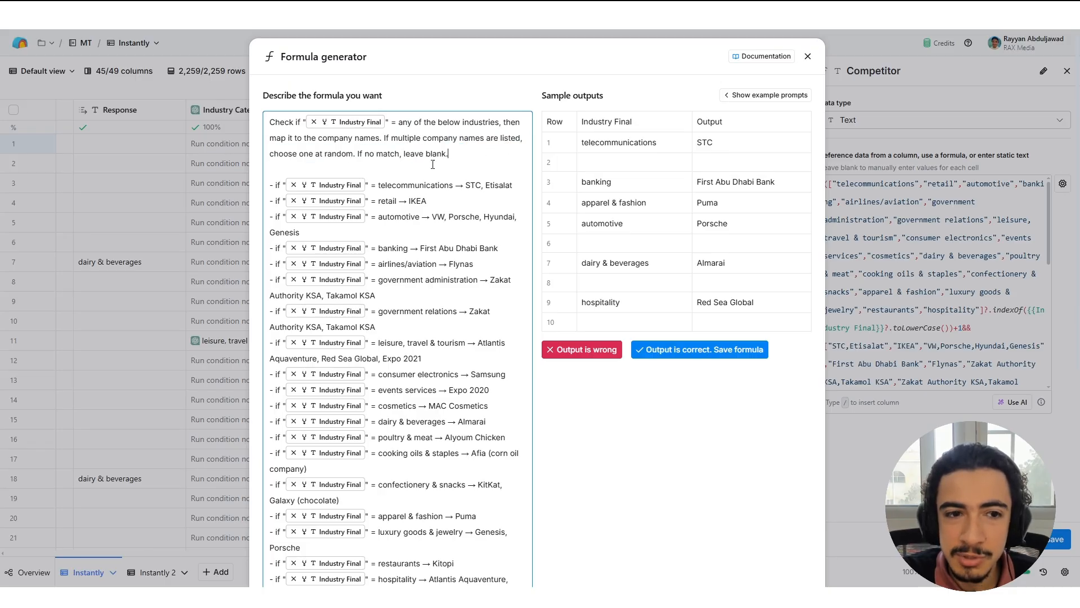
scroll(362, 158, "down", 3)
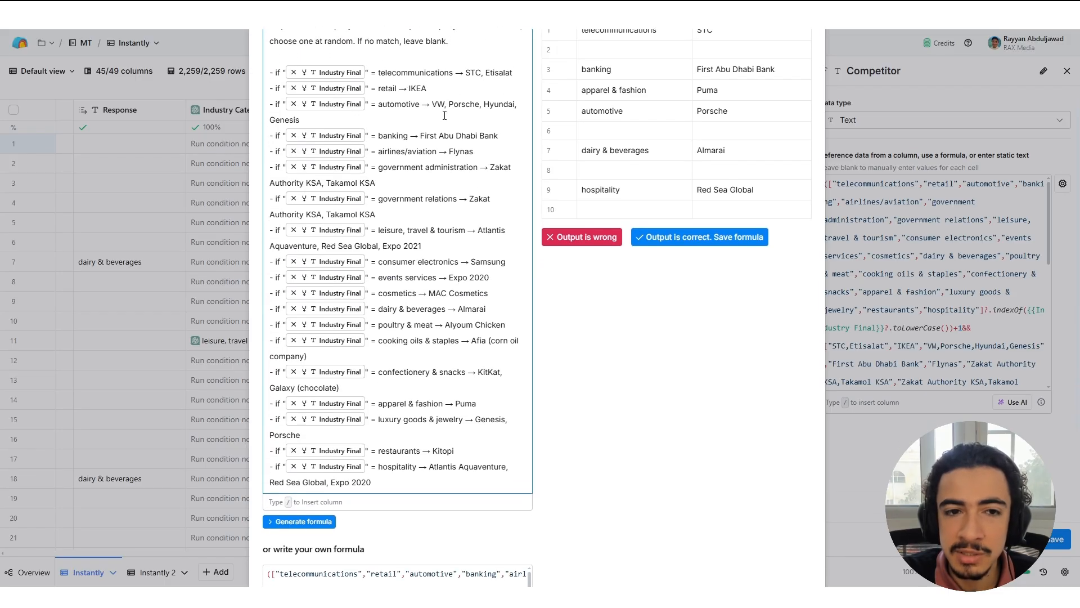
mouse_move(331, 78)
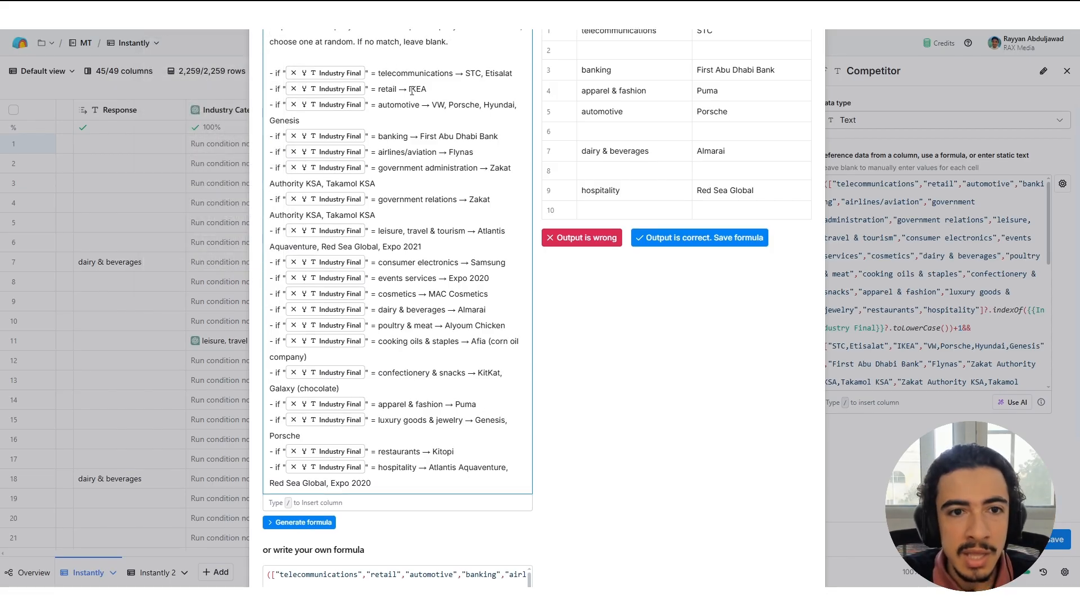
Examine the companies mapped to telecommunications, retail and the other industries in the Competitor formula description.
scroll(414, 121, "up", 2)
left_click_drag(415, 129, 514, 130)
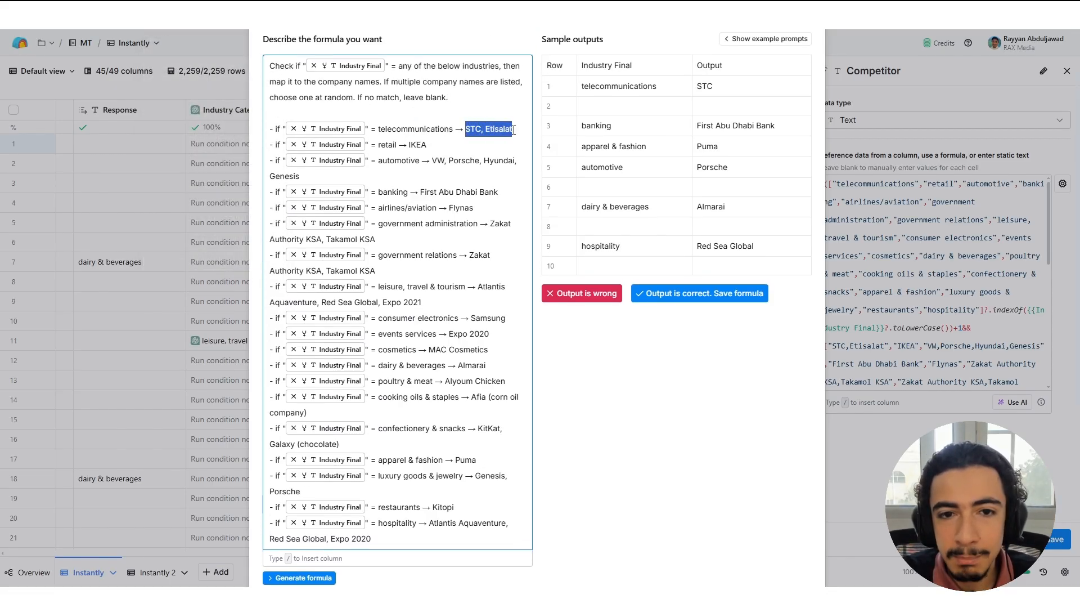
scroll(394, 180, "up", 2)
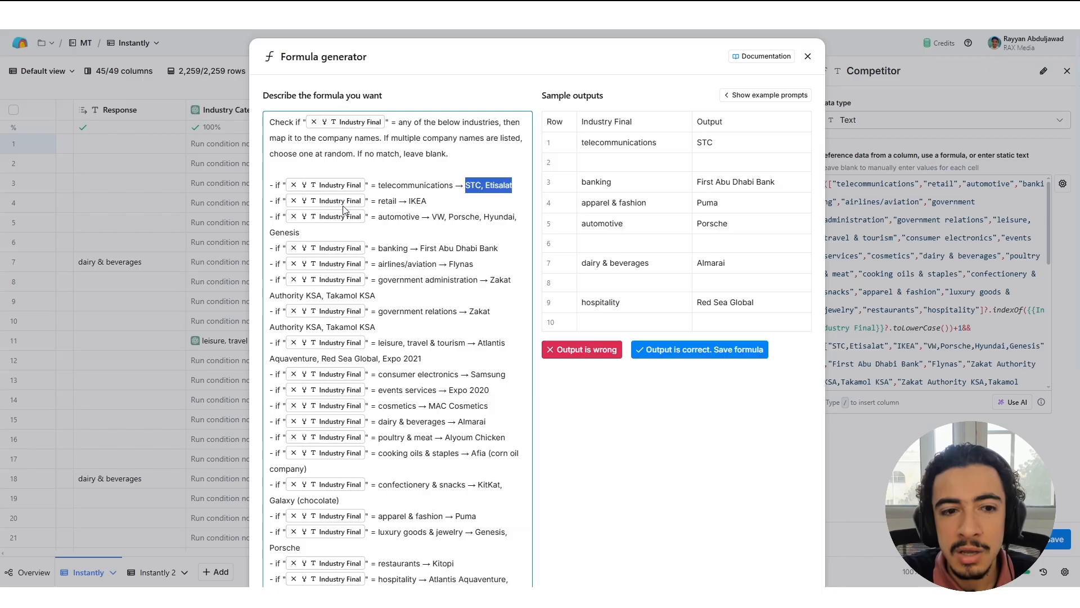
left_click(417, 200)
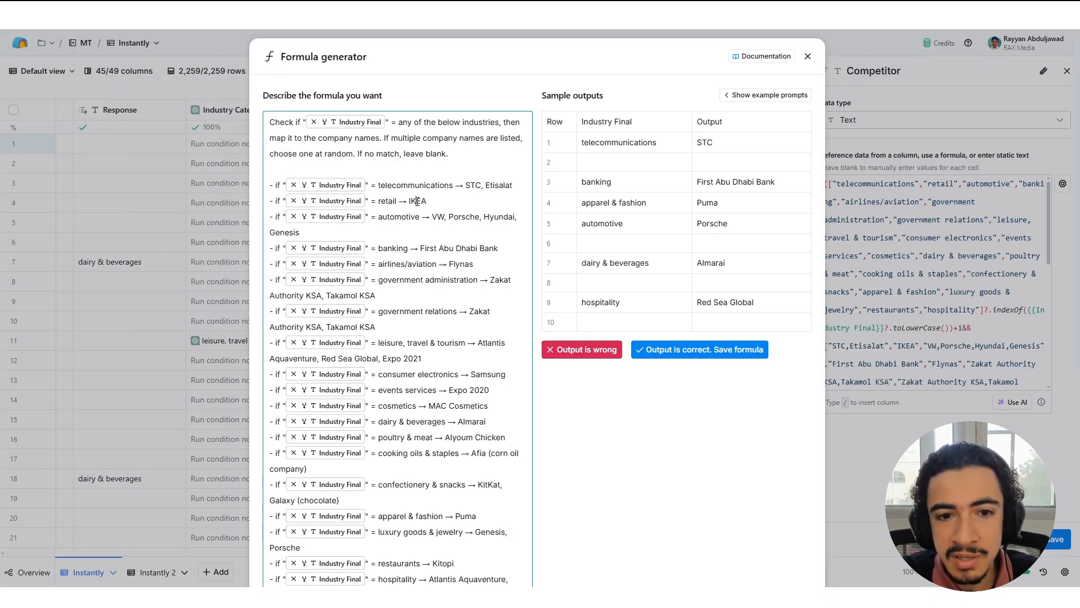
double_click(413, 201)
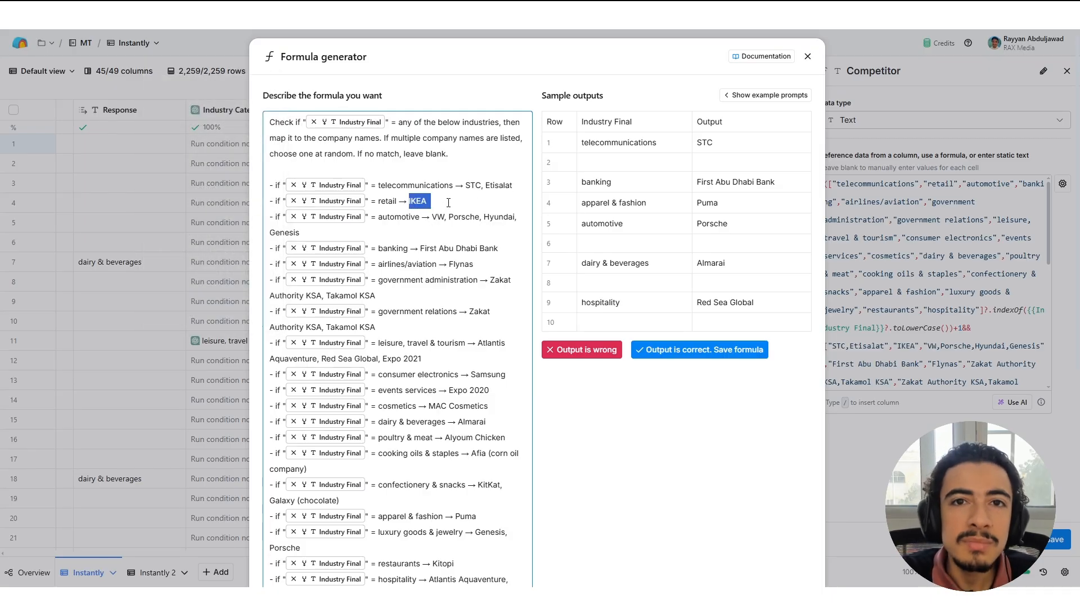
scroll(524, 325, "down", 4)
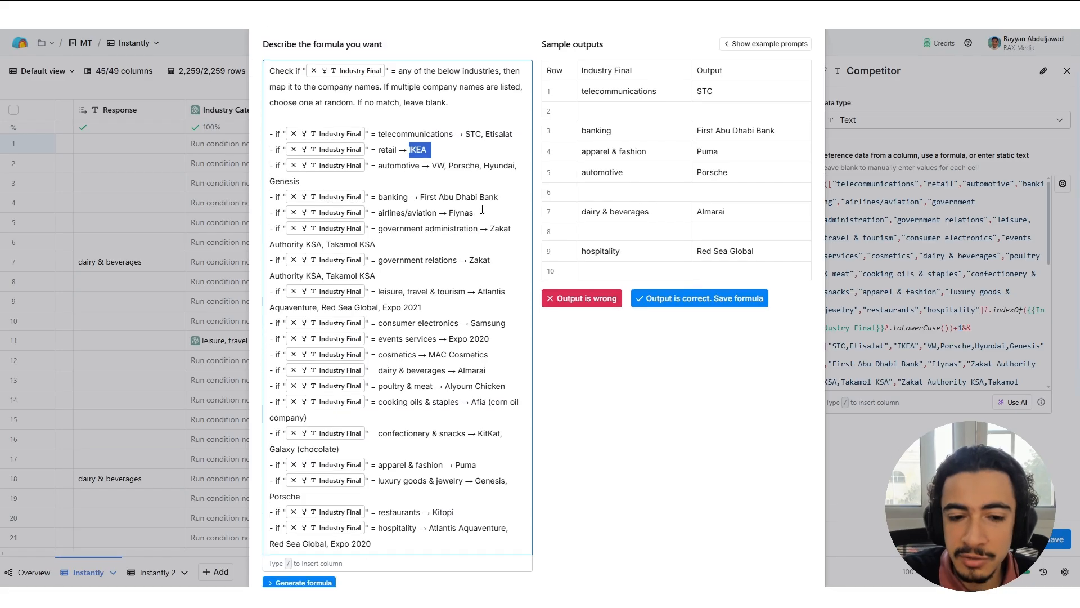
left_click(525, 342)
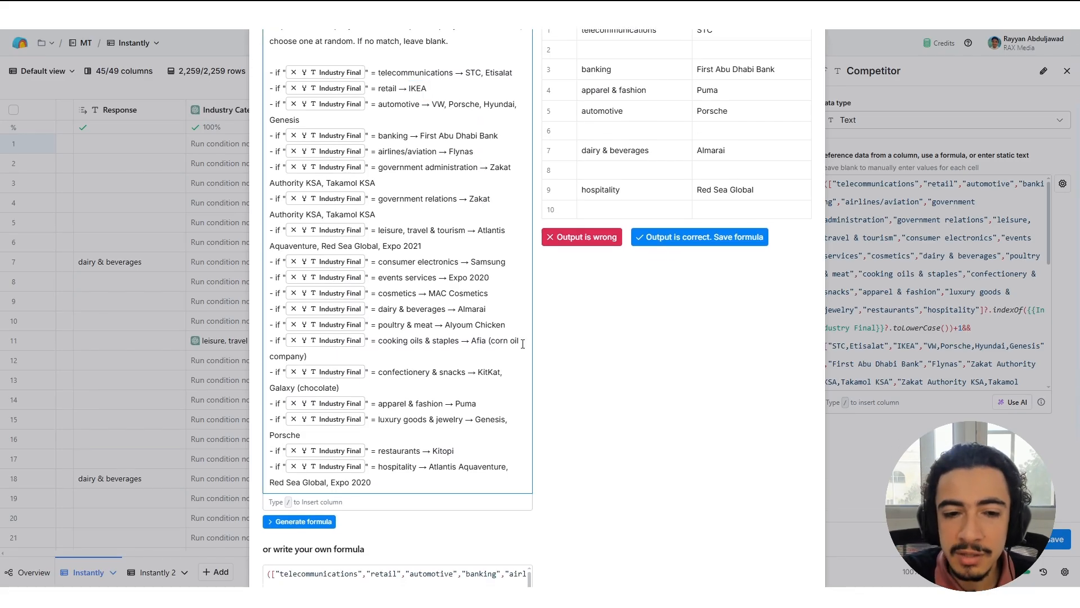
left_click(474, 324)
scroll(479, 323, "up", 1)
scroll(479, 322, "up", 4)
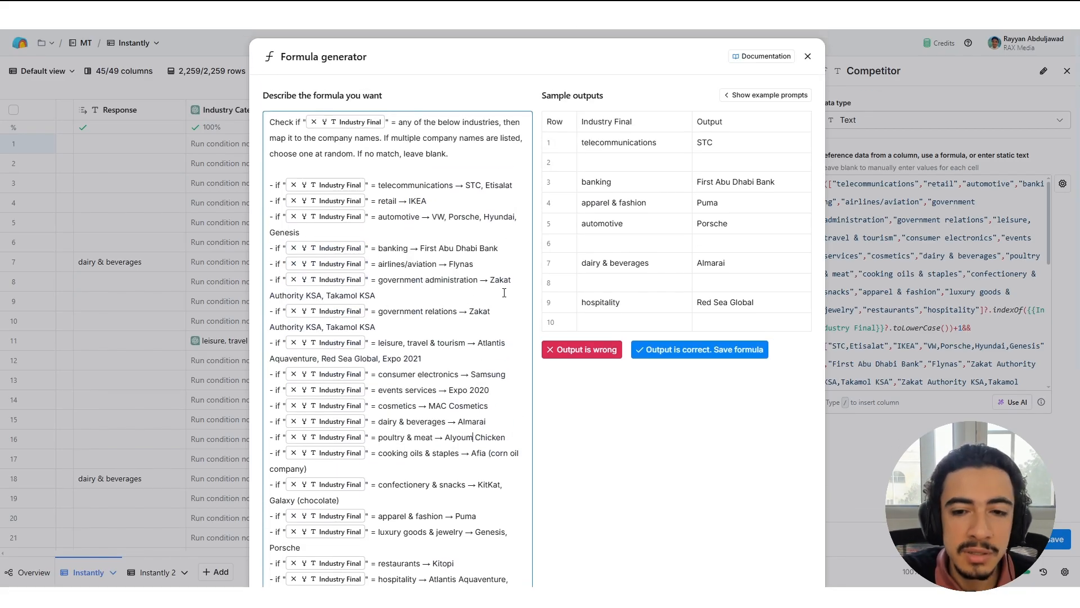
Check the automotive and apparel & fashion rows in the sample outputs, then close the formula generator and the Competitor column's configuration.
double_click(602, 223)
double_click(711, 223)
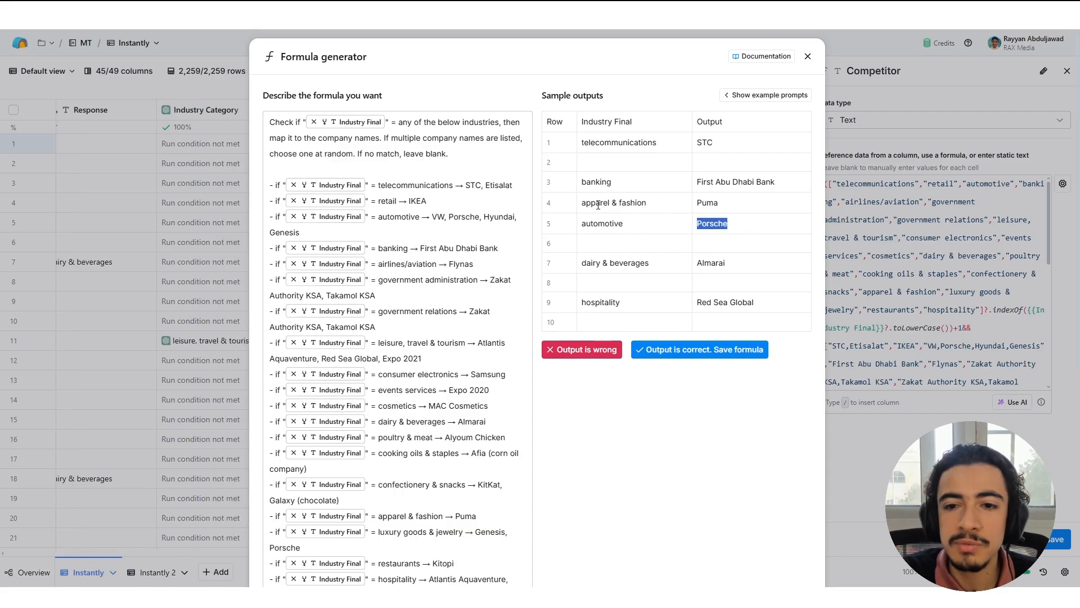
left_click_drag(591, 203, 682, 200)
left_click(683, 200)
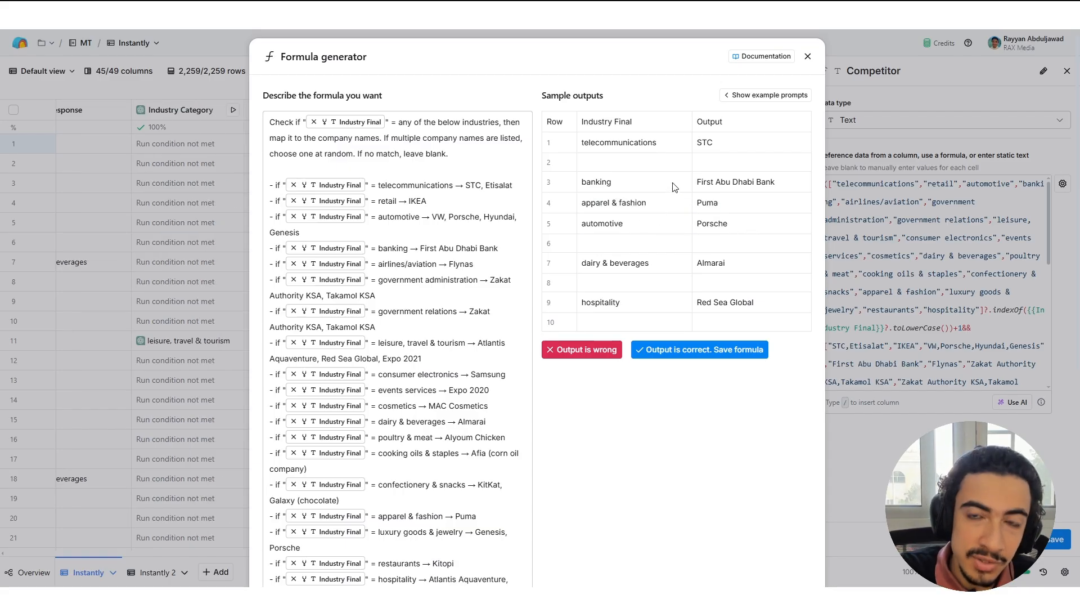
left_click(809, 58)
left_click(1067, 71)
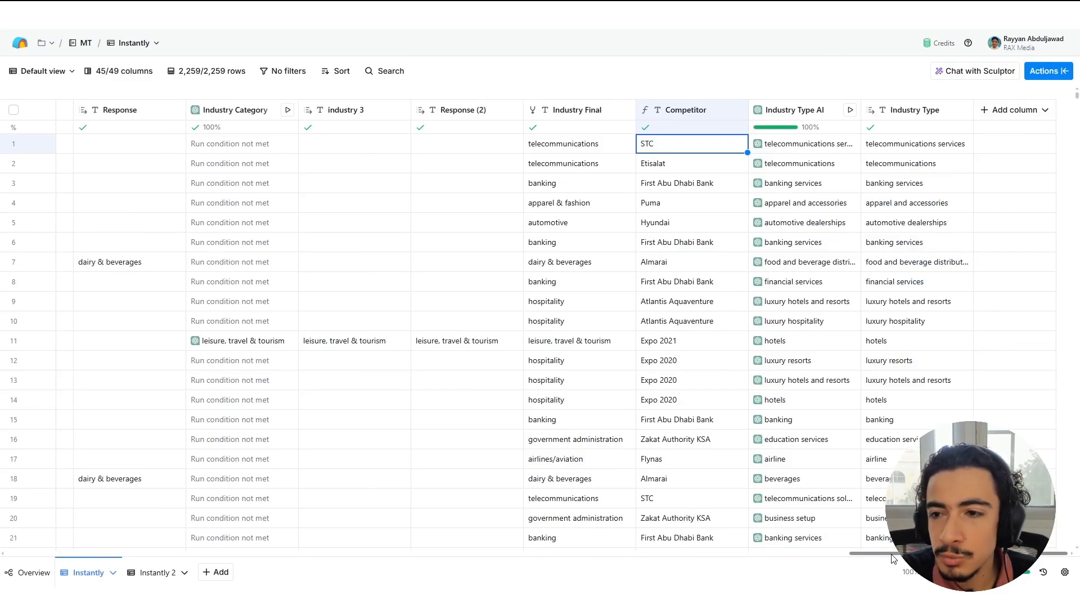
Open the Industry Type AI column's configuration and look over its model and prompt.
left_click(798, 113)
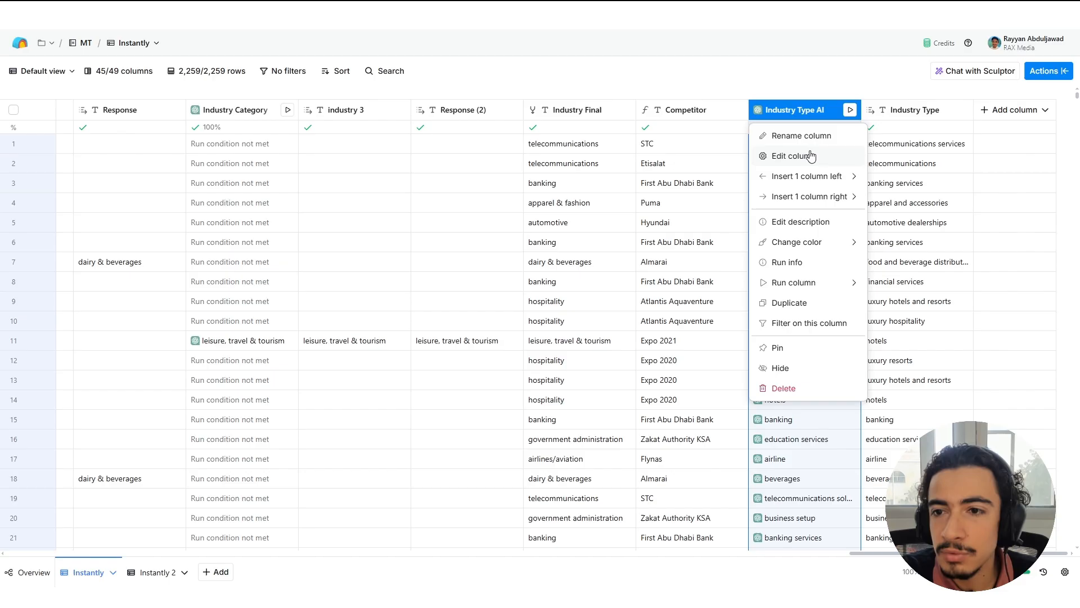
left_click(811, 155)
scroll(966, 267, "down", 1)
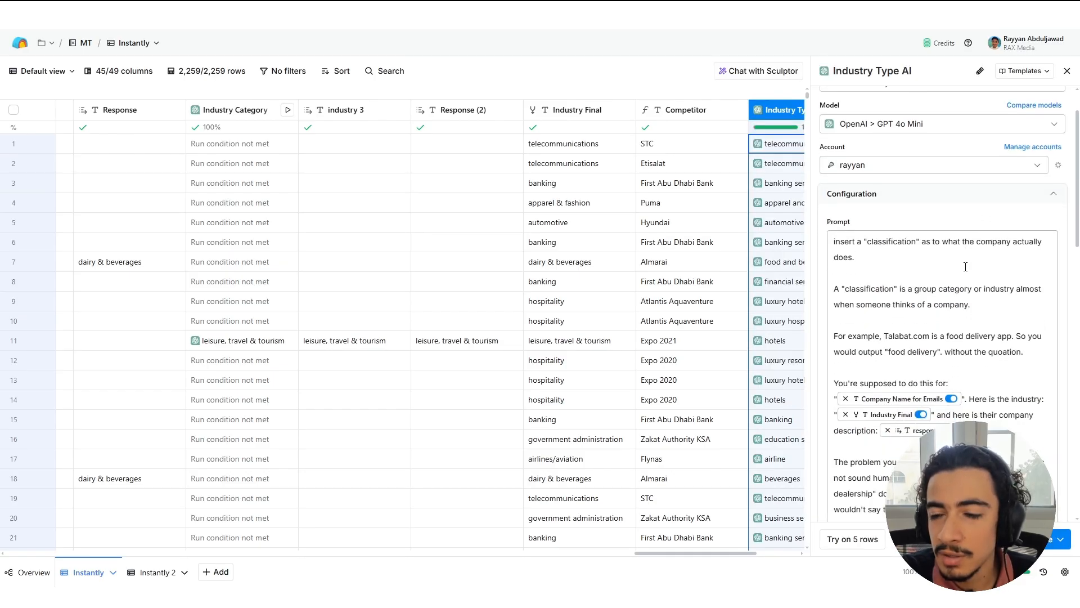
scroll(964, 263, "down", 1)
scroll(919, 229, "up", 1)
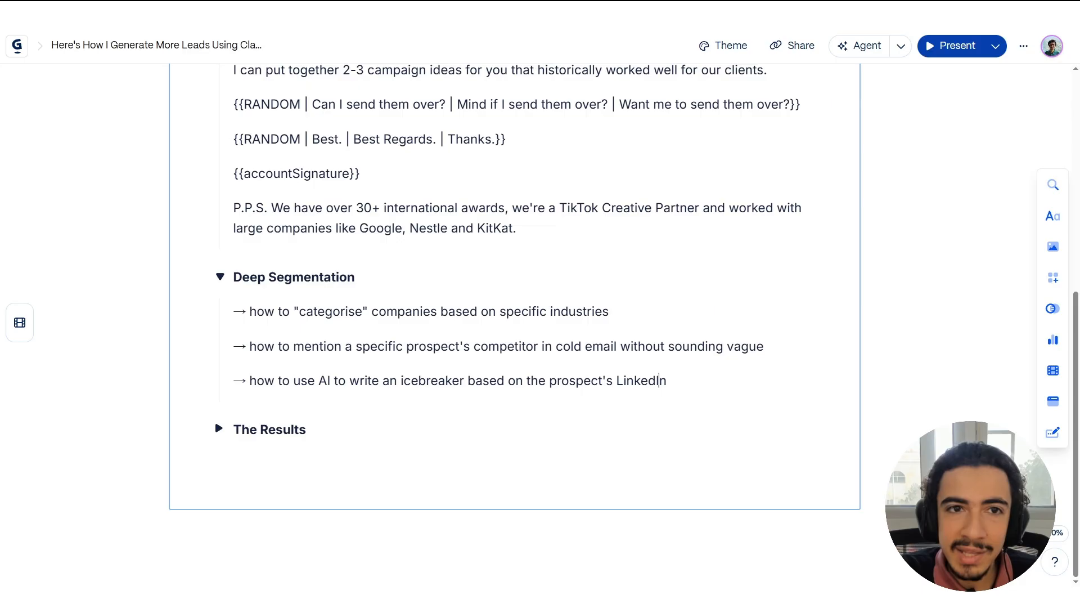
scroll(512, 287, "up", 5)
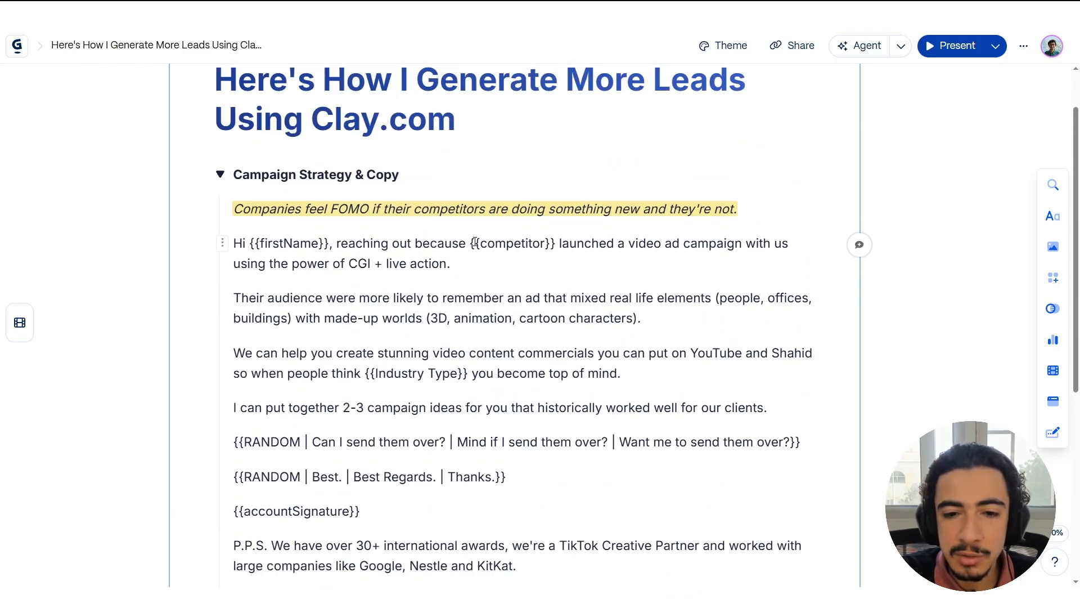
Switch to the campaign strategy document and highlight the {{competitor}} and {{Industry Type}} placeholders in the email copy.
left_click_drag(471, 243, 560, 243)
scroll(362, 260, "down", 2)
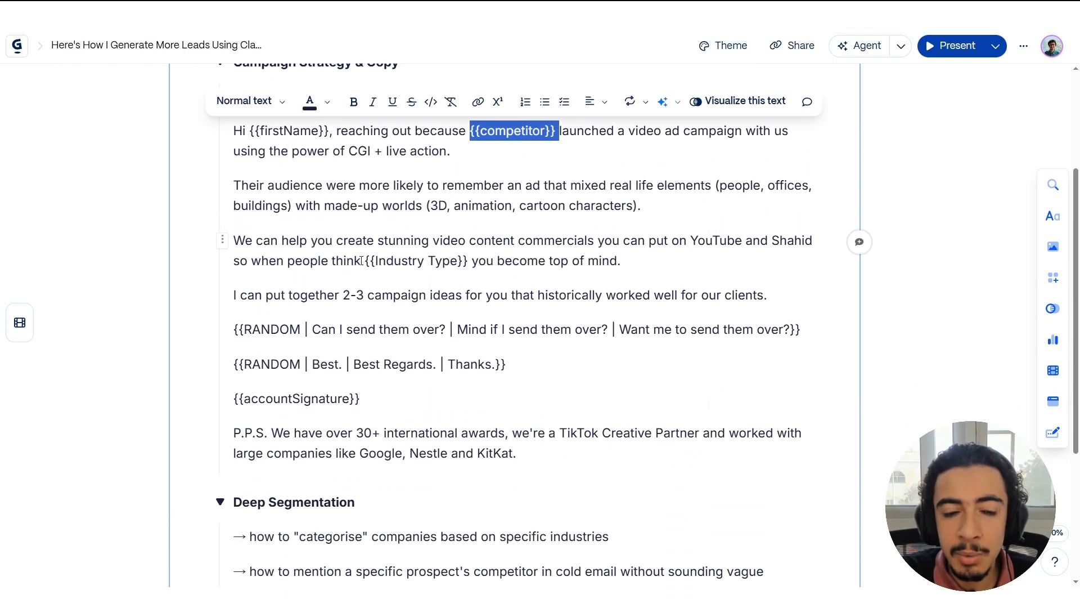
left_click_drag(365, 260, 468, 260)
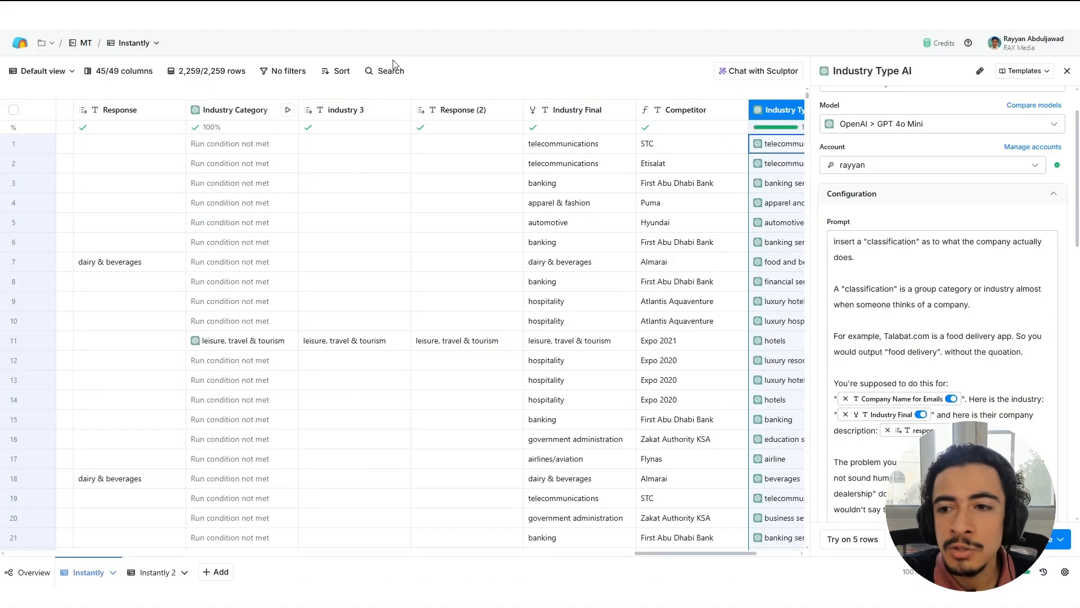
Return to Clay, read the Industry Type AI prompt's classification, example and human-sounding wording rules, and close the configuration.
scroll(923, 240, "down", 3)
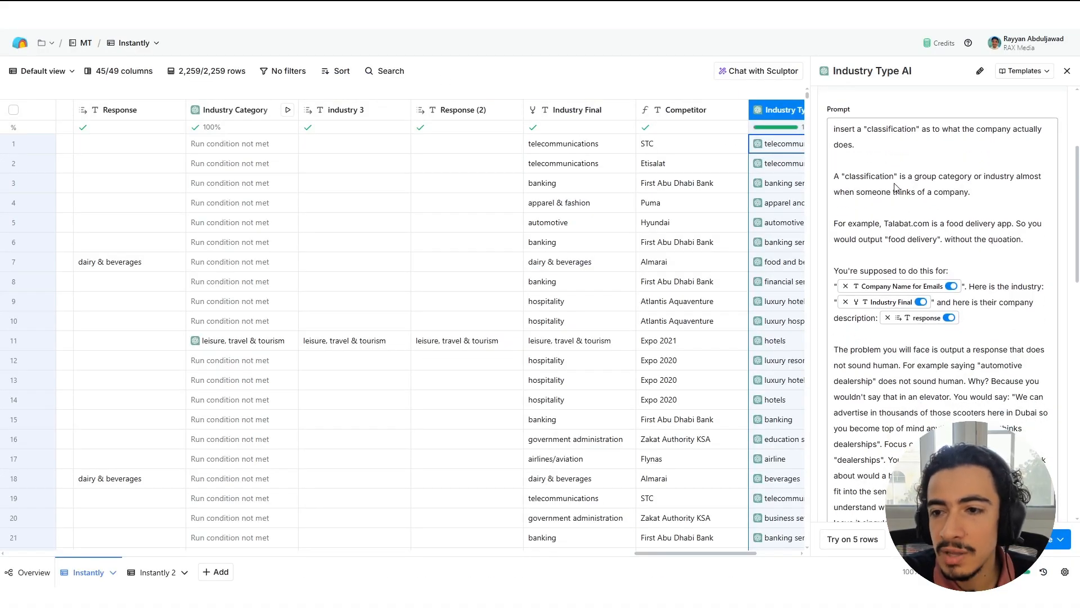
left_click(862, 141)
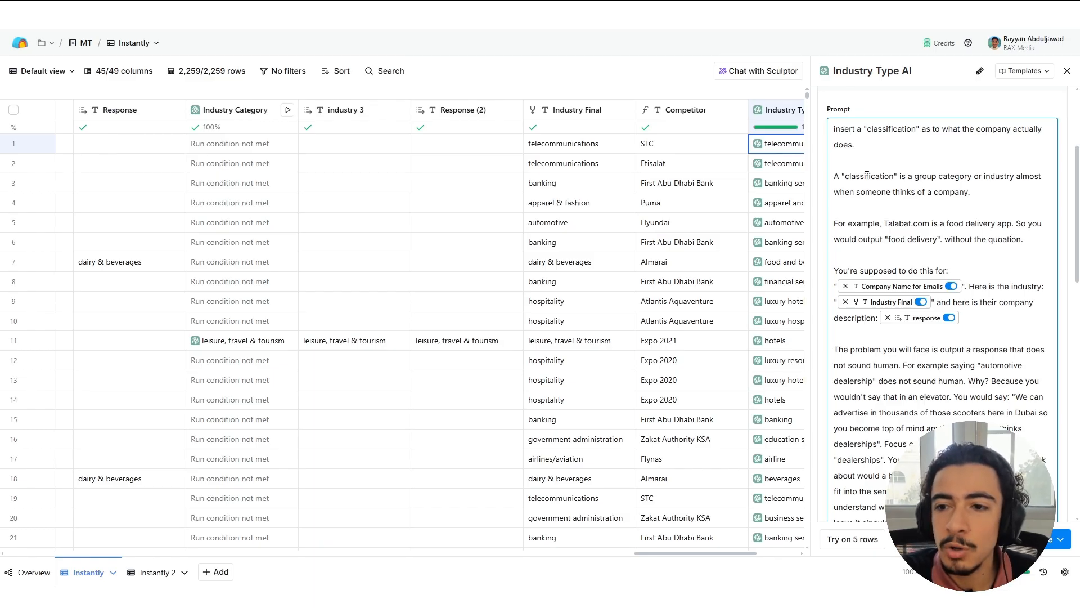
scroll(913, 219, "down", 2)
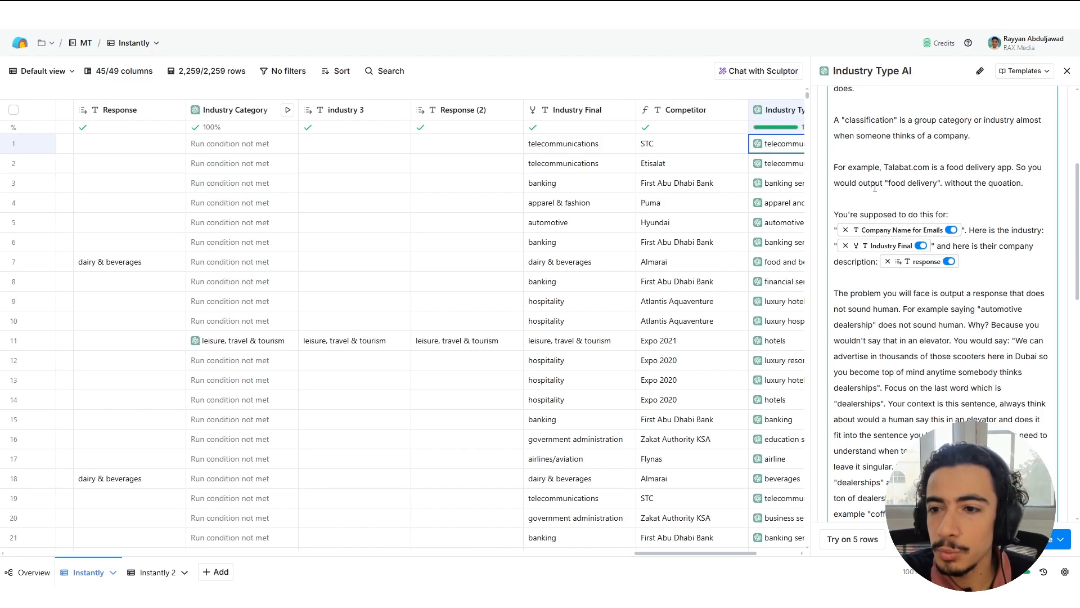
scroll(979, 179, "down", 2)
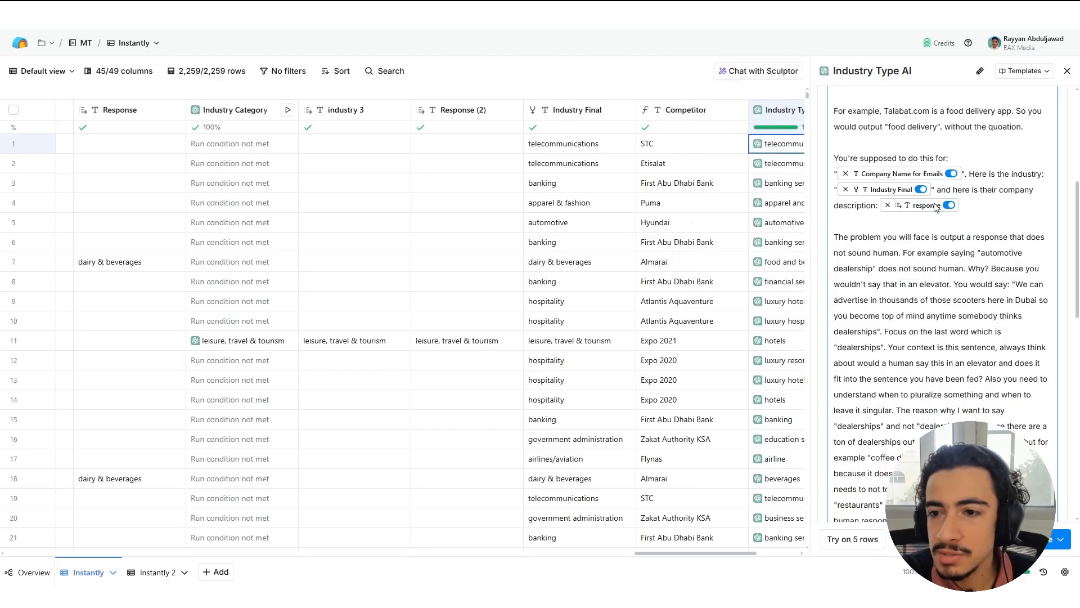
scroll(870, 176, "down", 2)
scroll(900, 176, "down", 2)
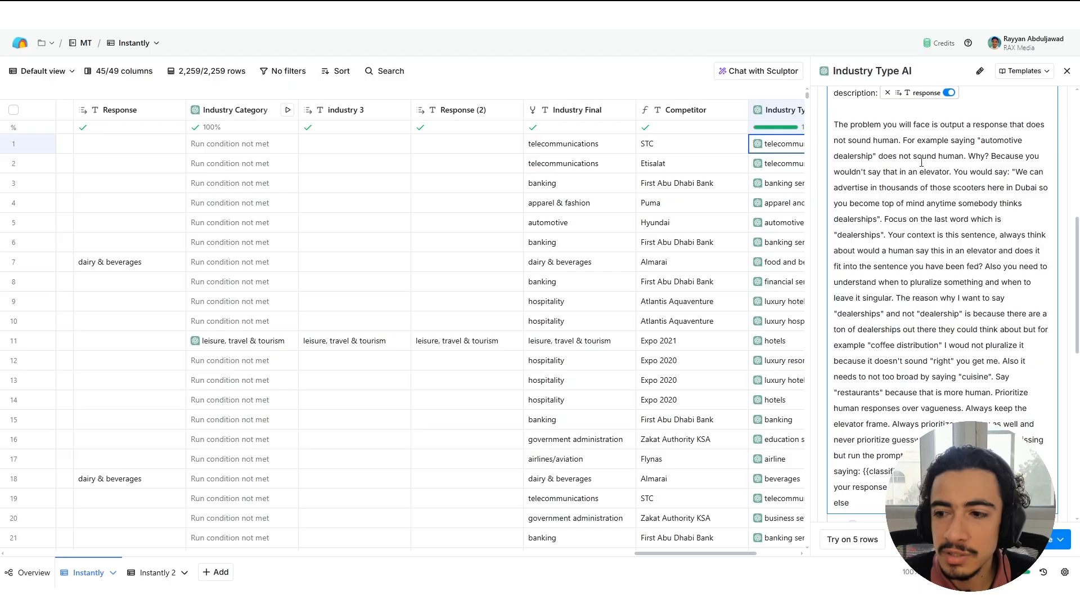
left_click(1067, 70)
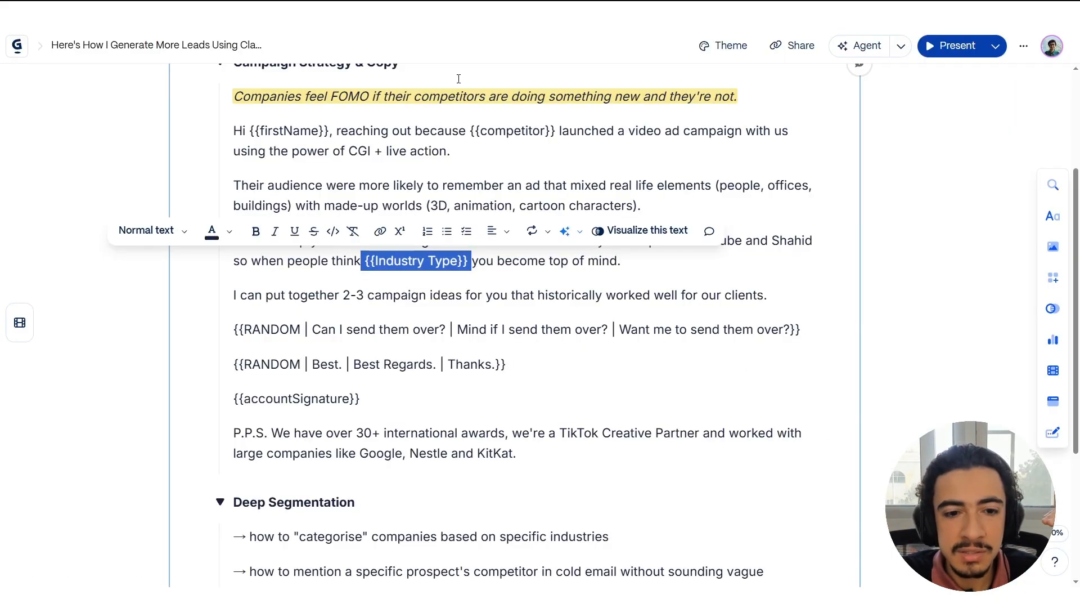
Switch to the campaign document and review the email's {{Industry Type}} sentence, the 2-3 campaign ideas offer and the randomised closing question.
left_click(347, 295)
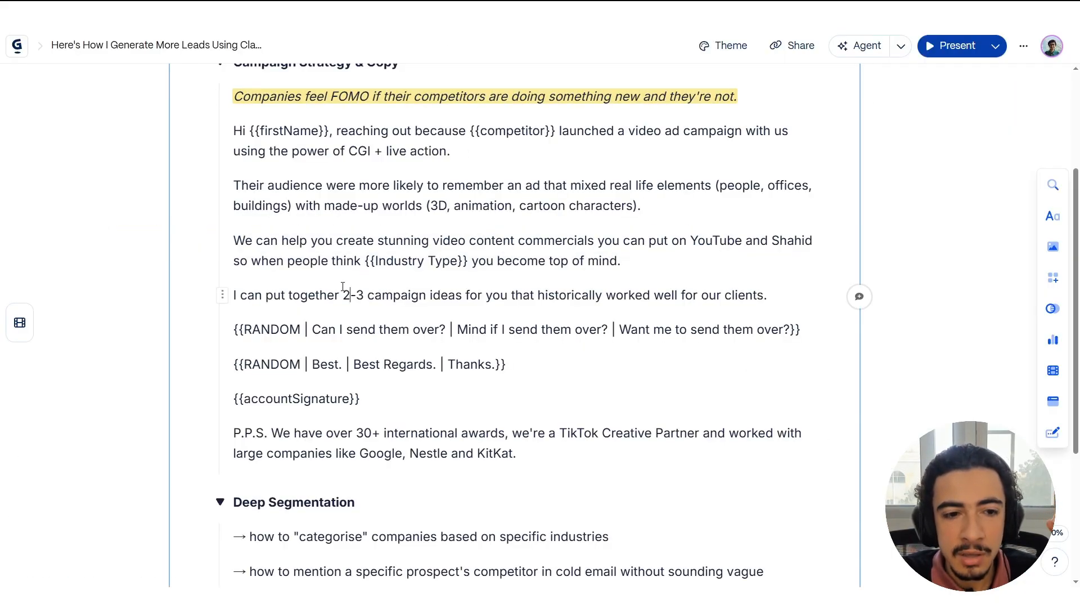
left_click_drag(366, 260, 532, 260)
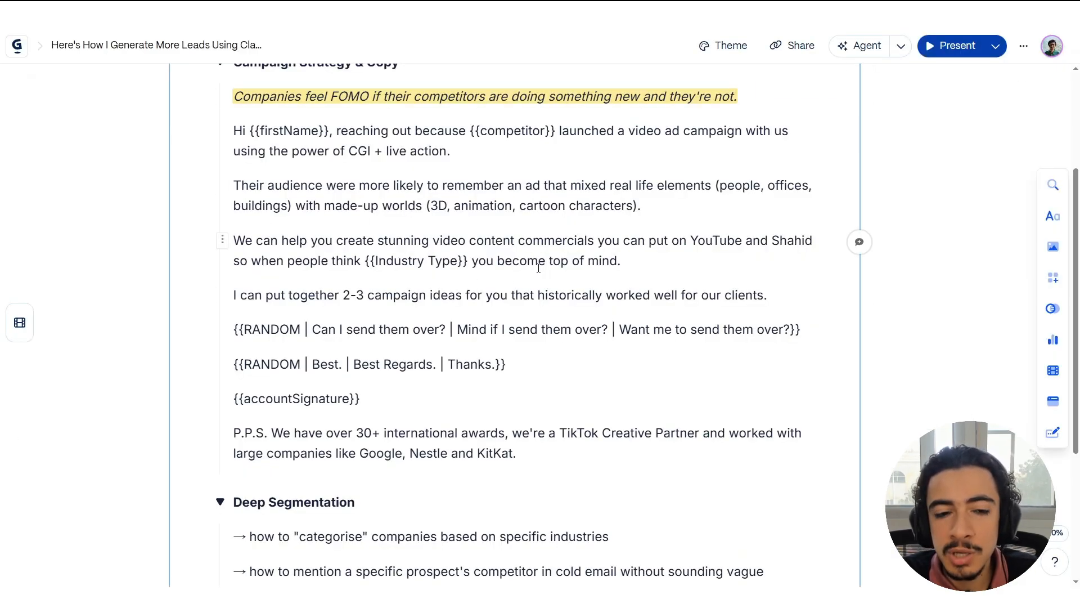
scroll(538, 268, "down", 1)
left_click_drag(301, 238, 185, 247)
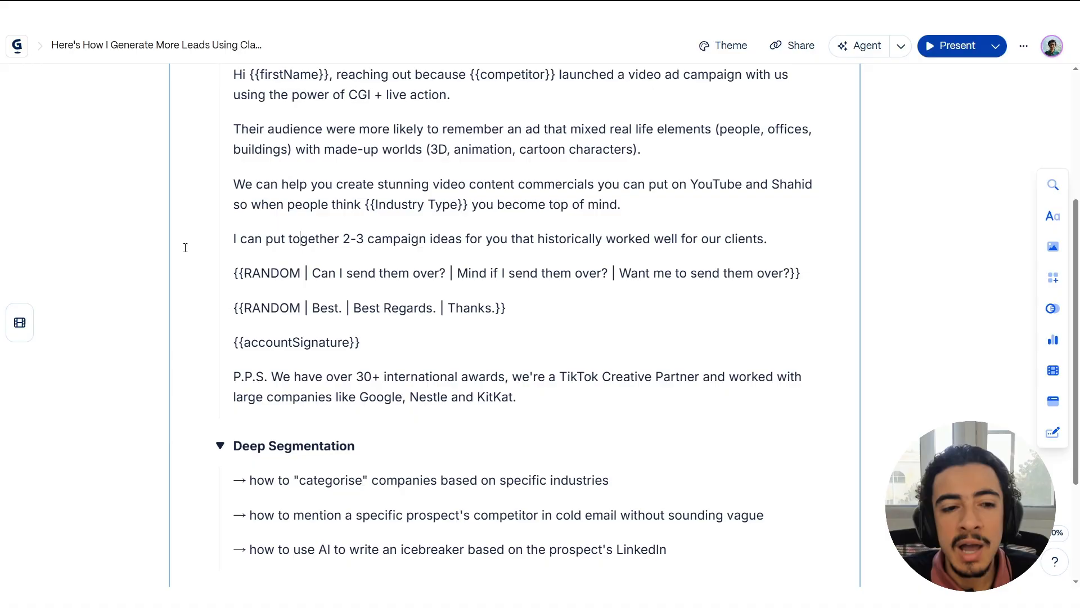
left_click_drag(342, 239, 614, 238)
left_click(615, 239)
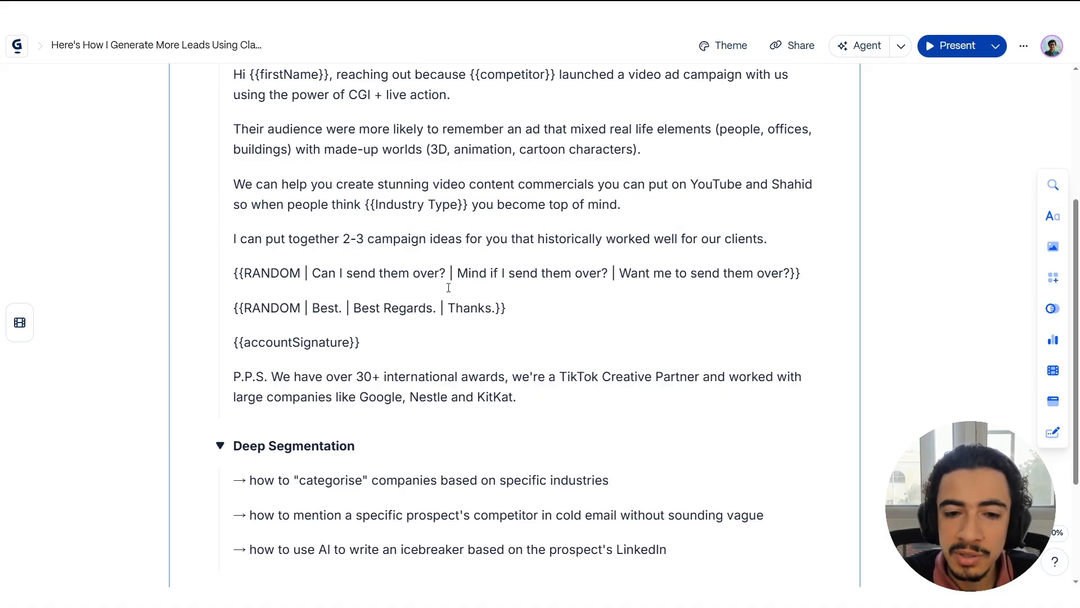
left_click_drag(413, 273, 579, 274)
left_click(157, 299)
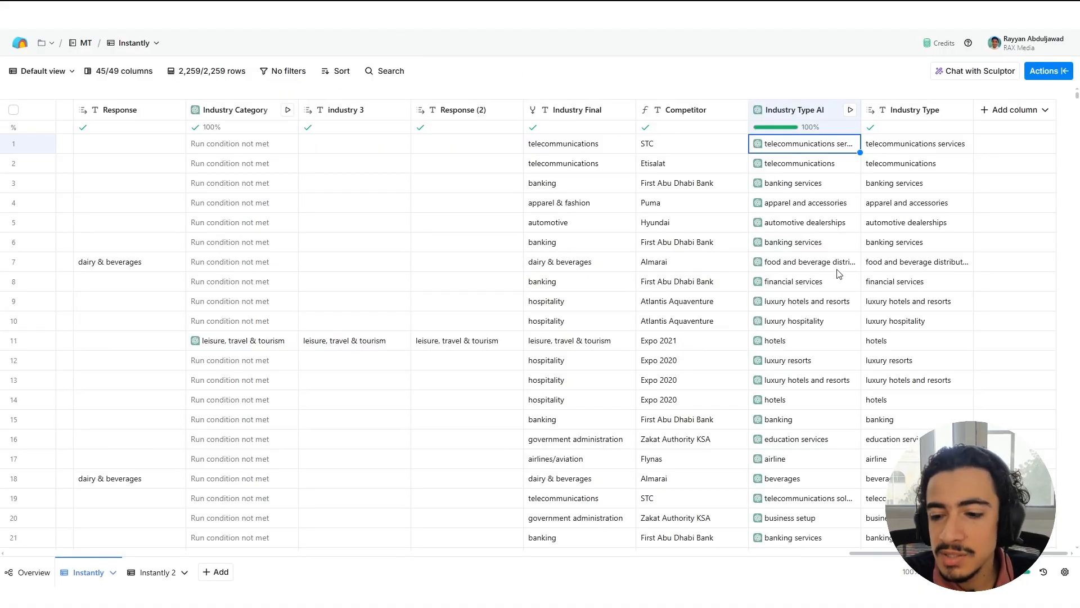
Return to Clay, browse the Industry Type values down the Instantly table and go back to the first row.
scroll(844, 275, "down", 3)
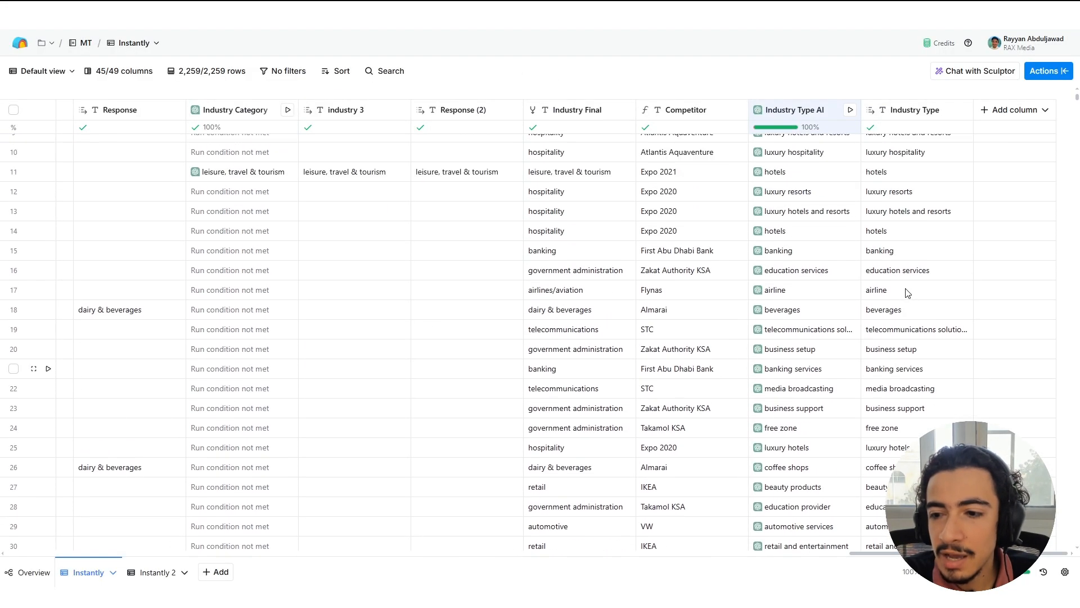
left_click(904, 274)
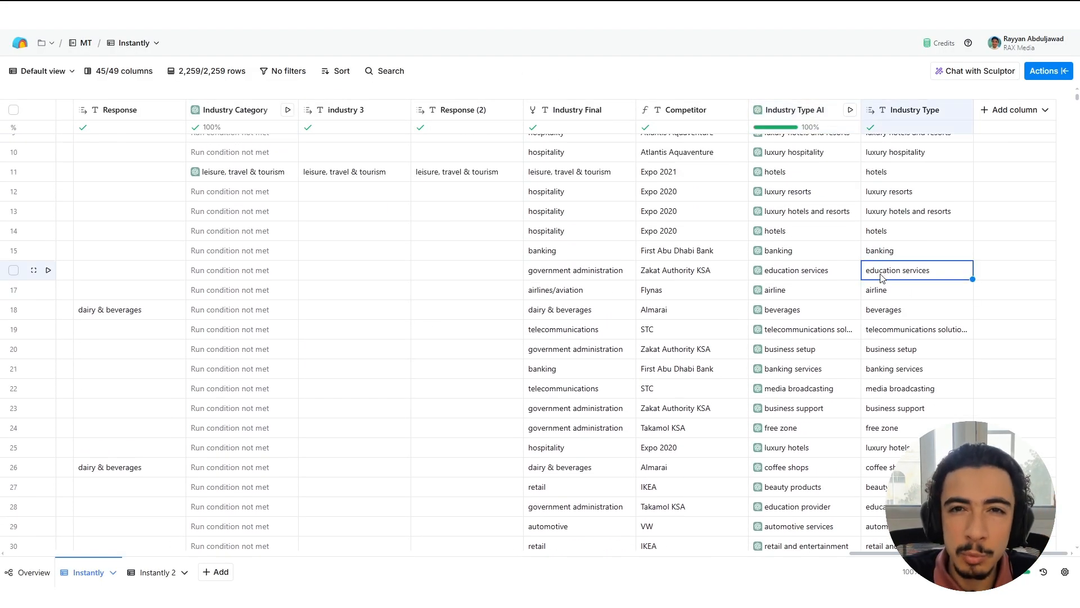
scroll(935, 313, "down", 5)
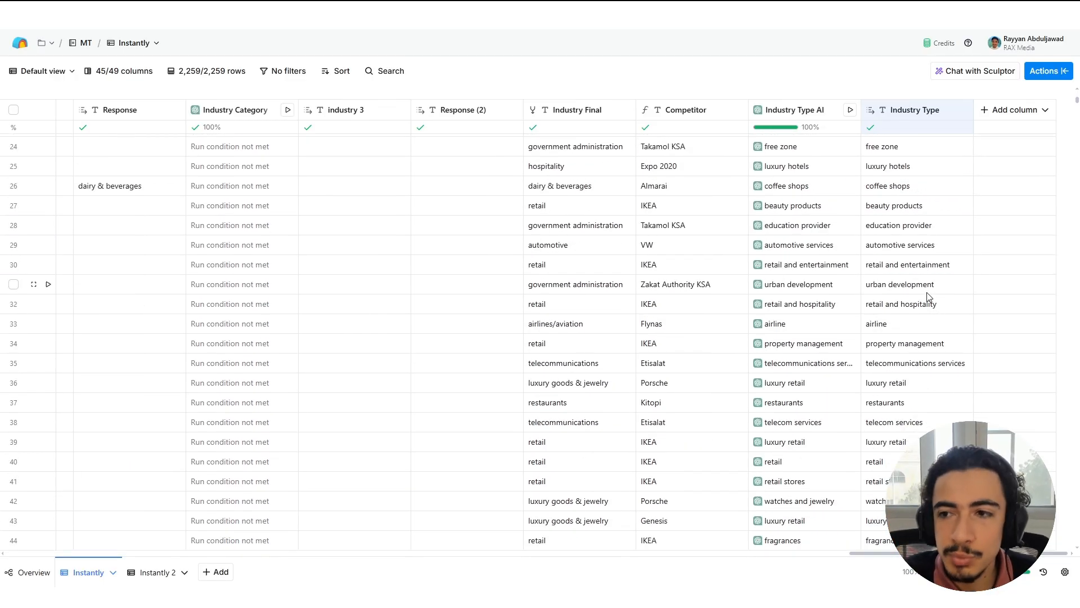
scroll(927, 296, "up", 8)
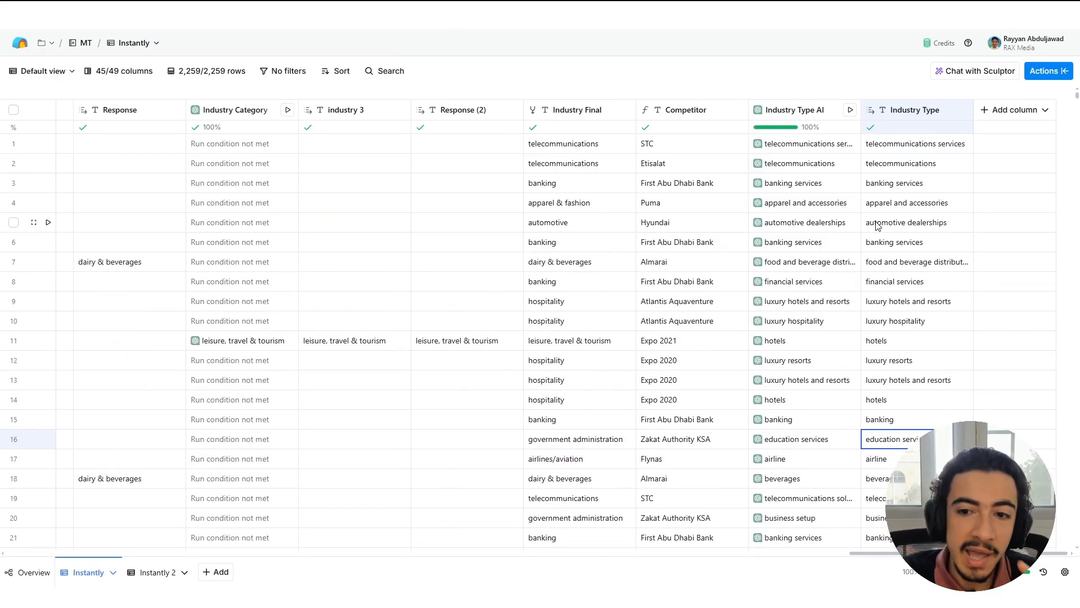
Switch to the Instantly 2 table, browse its Job Title (Cleaned) values and return to the first row.
scroll(704, 269, "down", 10)
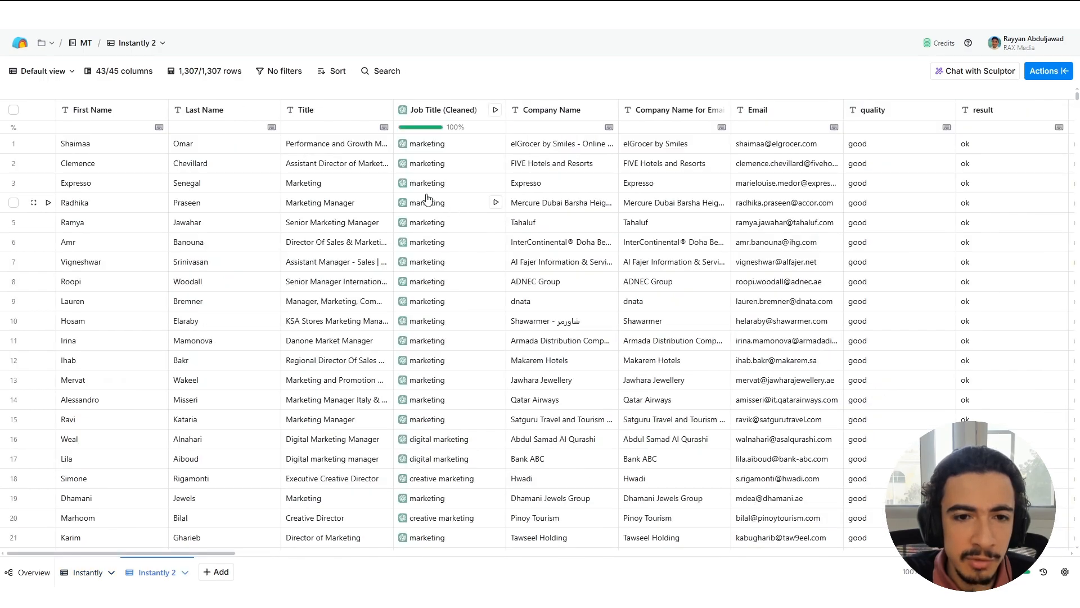
scroll(476, 247, "down", 2)
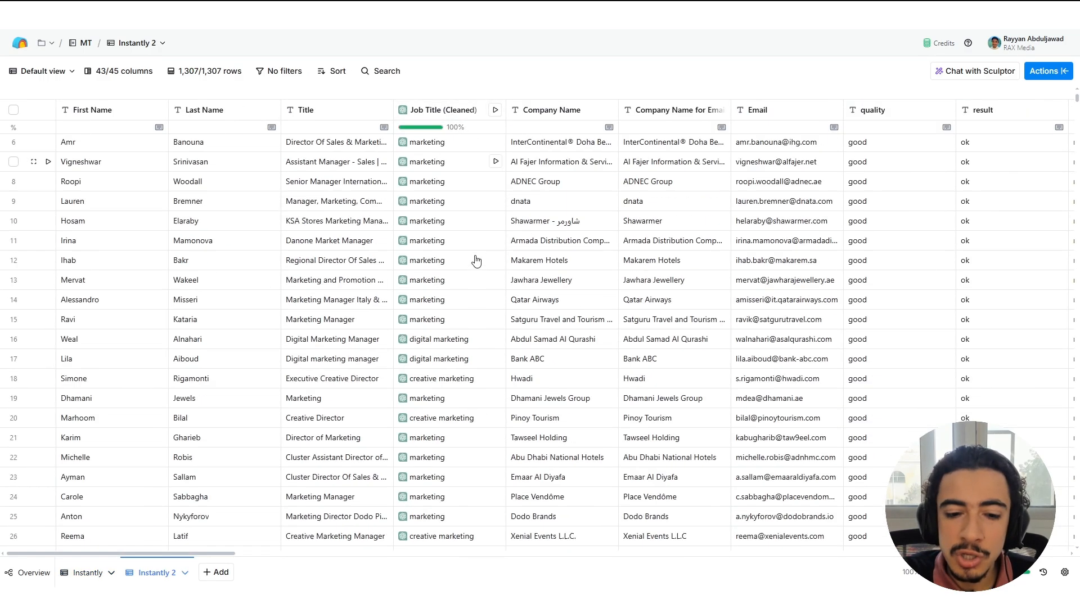
scroll(475, 260, "down", 5)
scroll(475, 239, "up", 7)
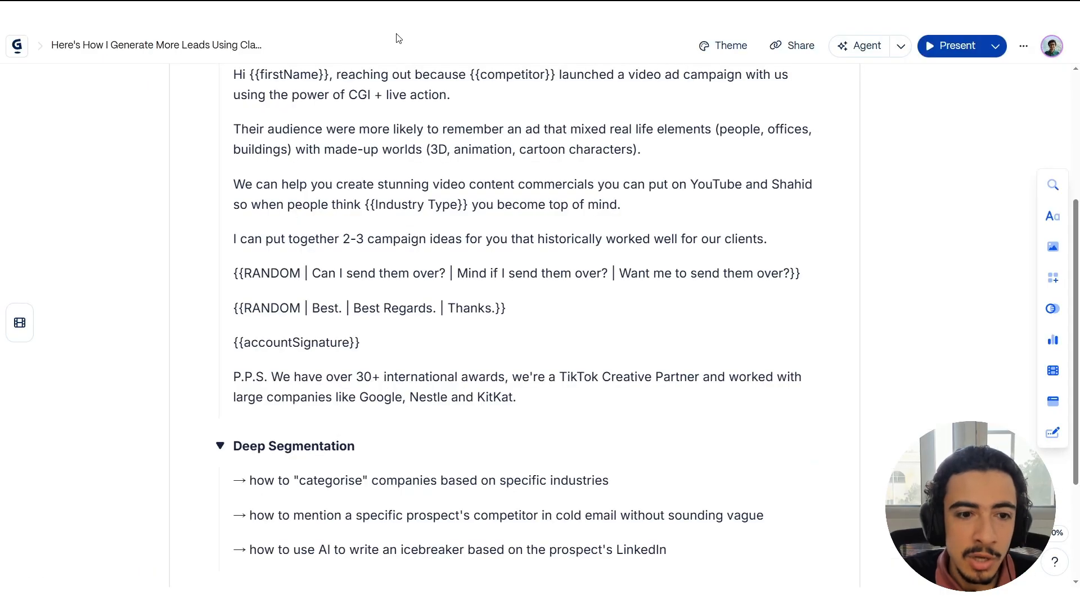
scroll(374, 225, "up", 3)
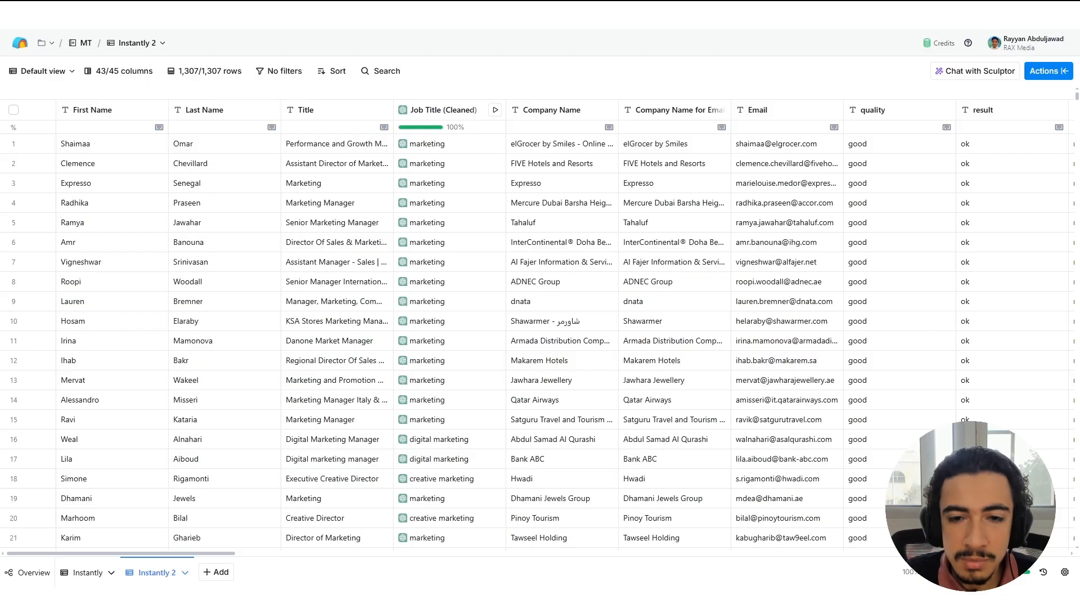
Open the Job Title (Cleaned) column's configuration and read the prompt's department-bucket instruction and Title input.
scroll(489, 233, "down", 15)
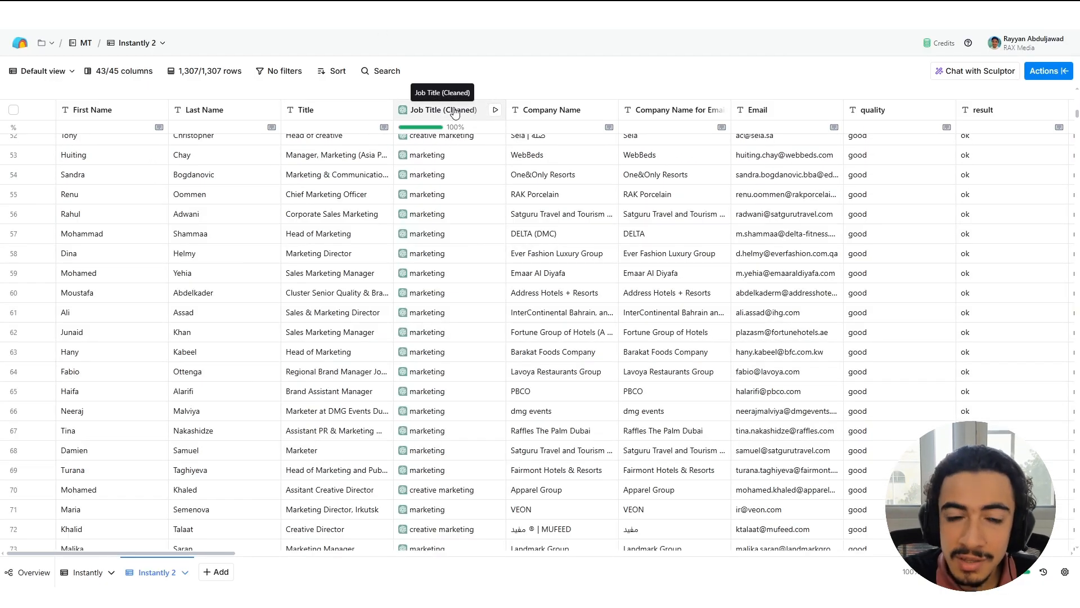
left_click(482, 112)
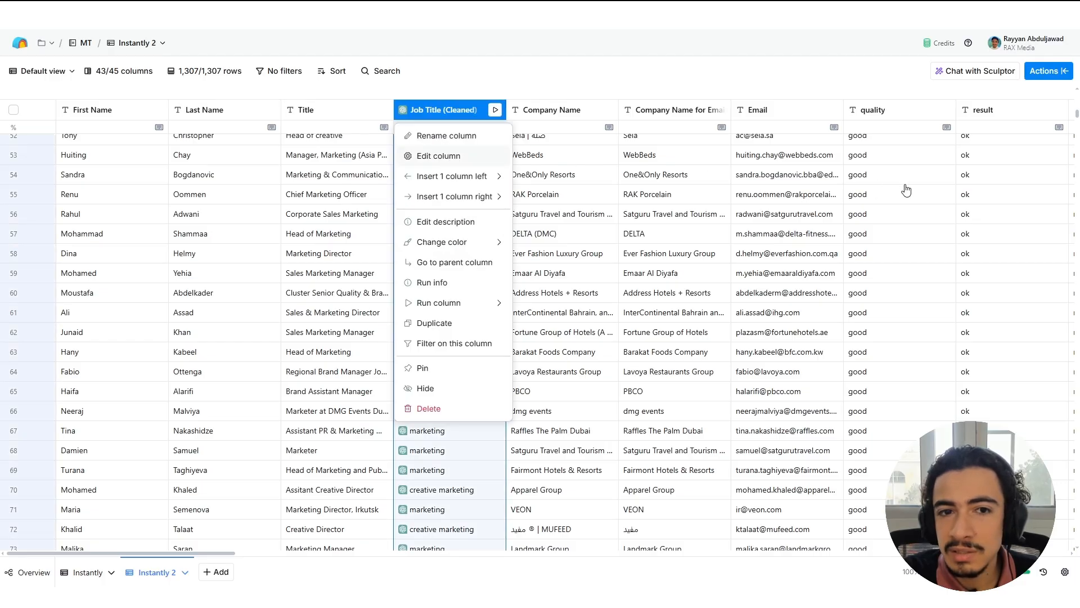
left_click(452, 157)
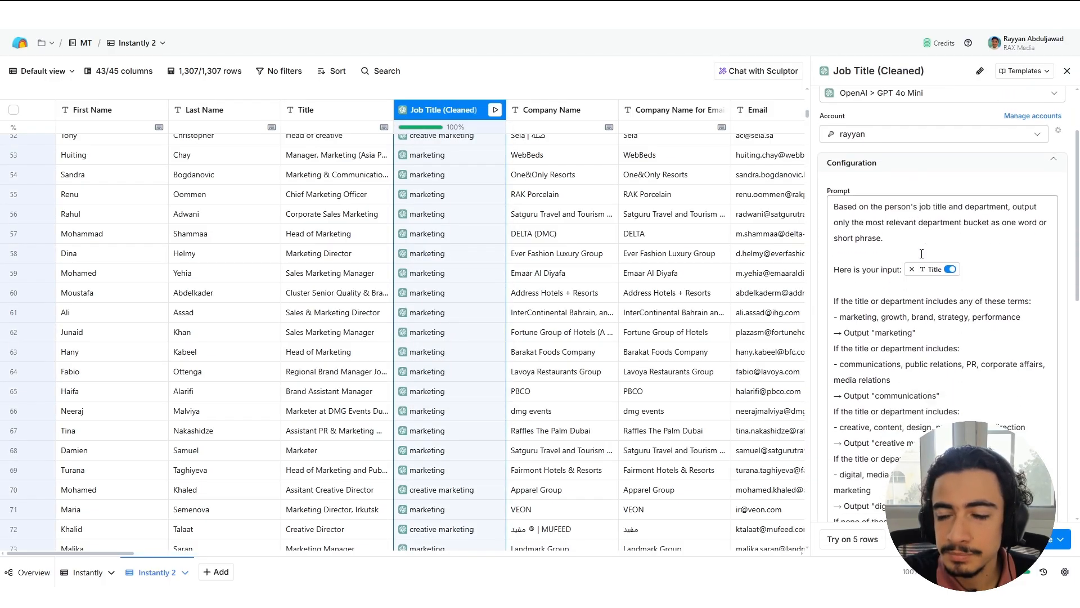
scroll(914, 233, "down", 2)
scroll(914, 233, "down", 1)
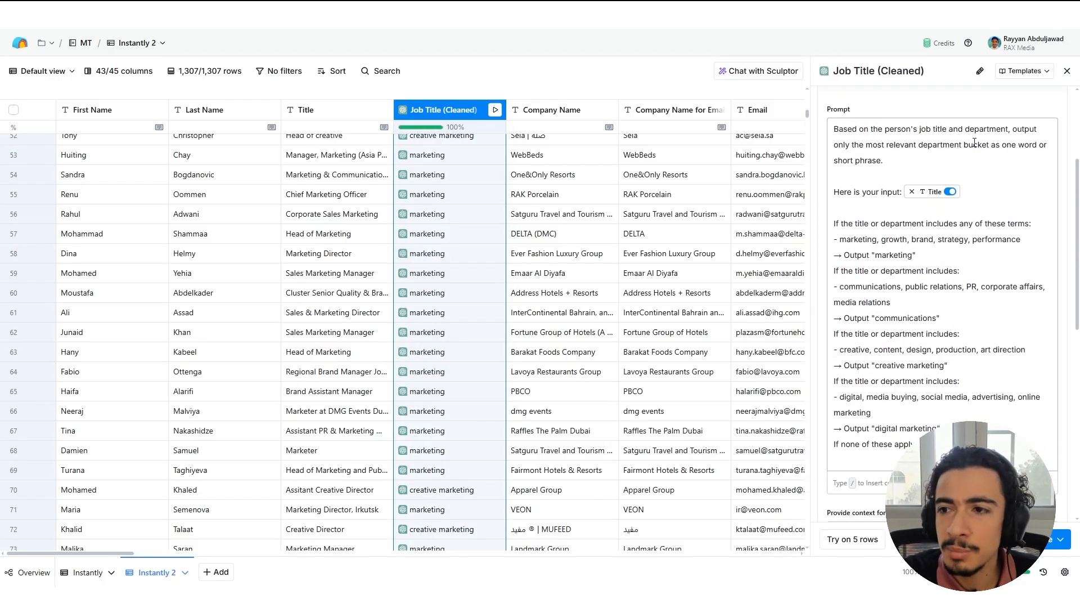
left_click(947, 161)
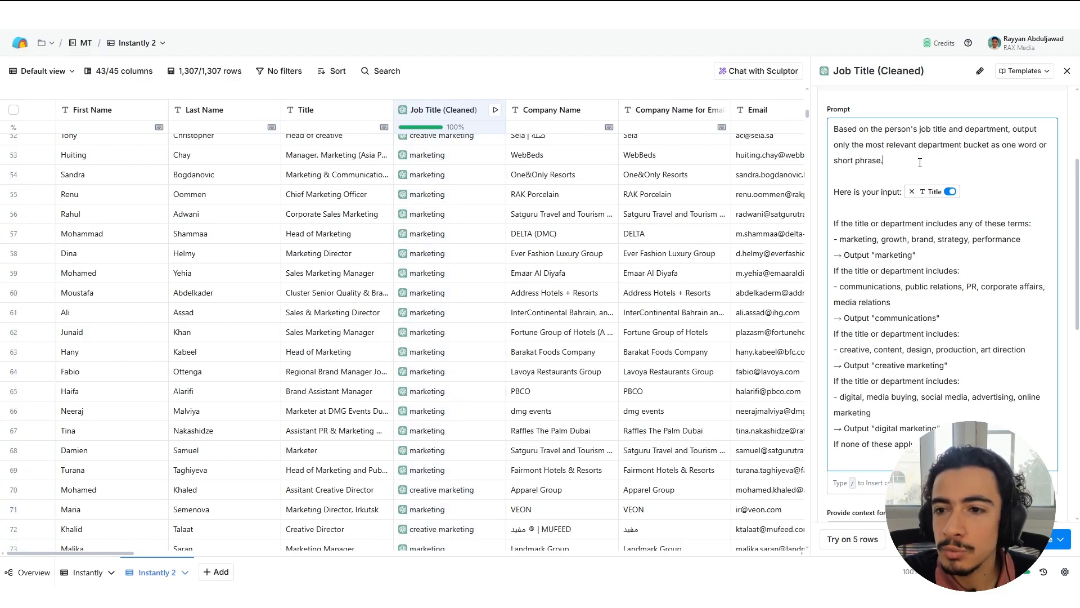
scroll(919, 162, "down", 1)
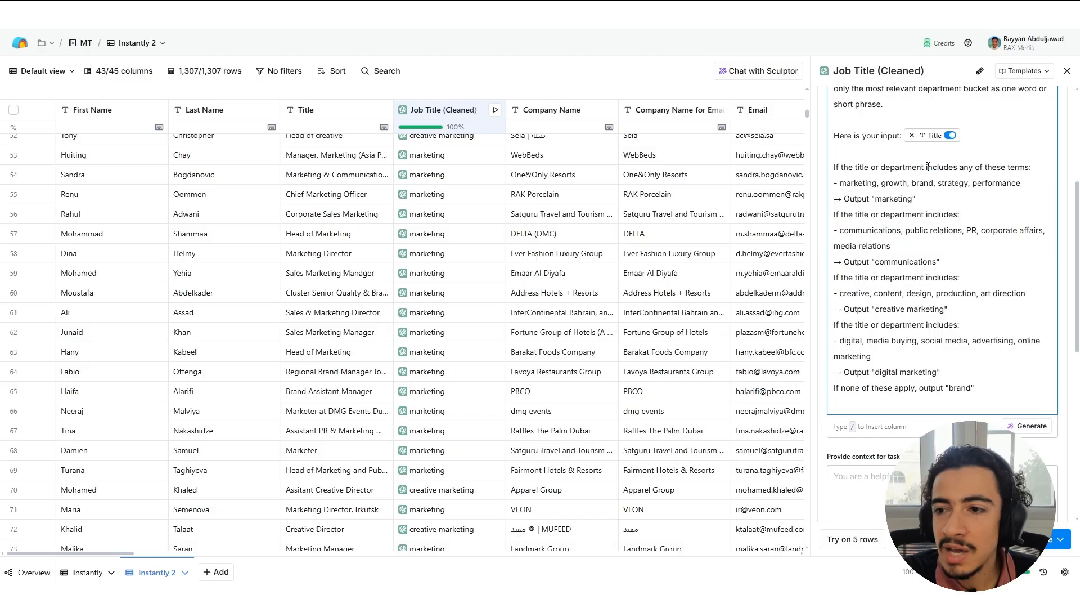
Read the prompt's title-to-department rules, highlighting the marketing, communications and creative marketing keywords and outputs.
left_click_drag(840, 183, 948, 183)
left_click(899, 201)
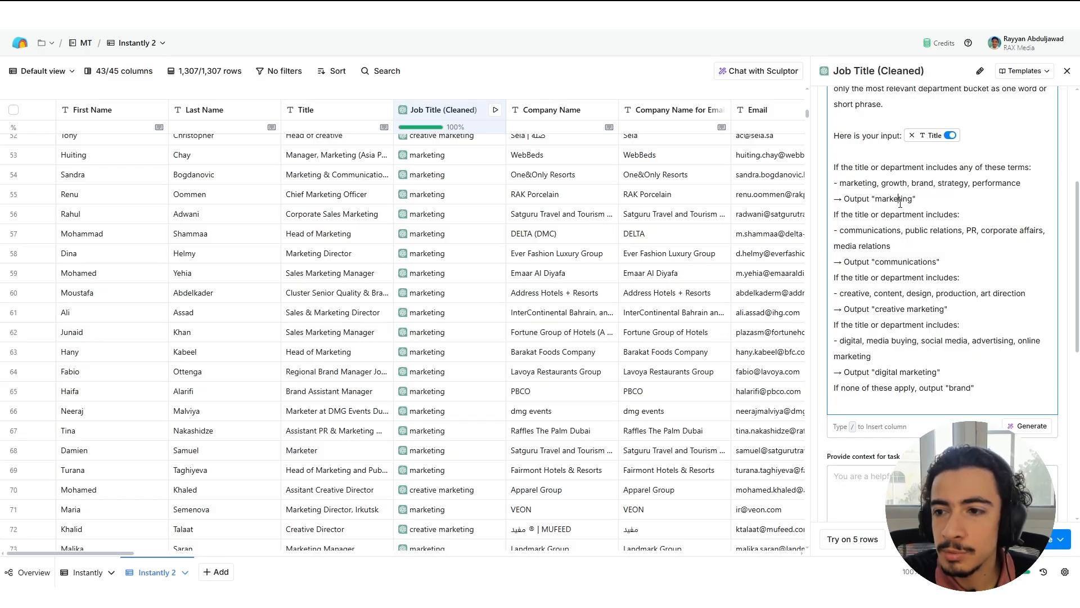
left_click_drag(853, 215, 955, 215)
left_click_drag(863, 231, 961, 231)
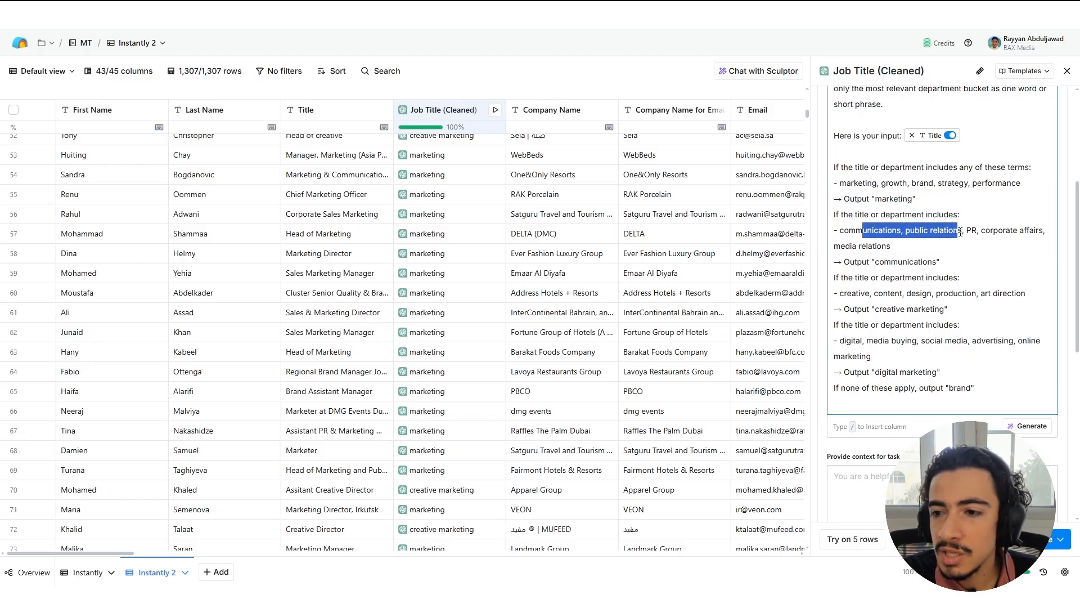
left_click_drag(854, 262, 940, 263)
left_click(850, 140)
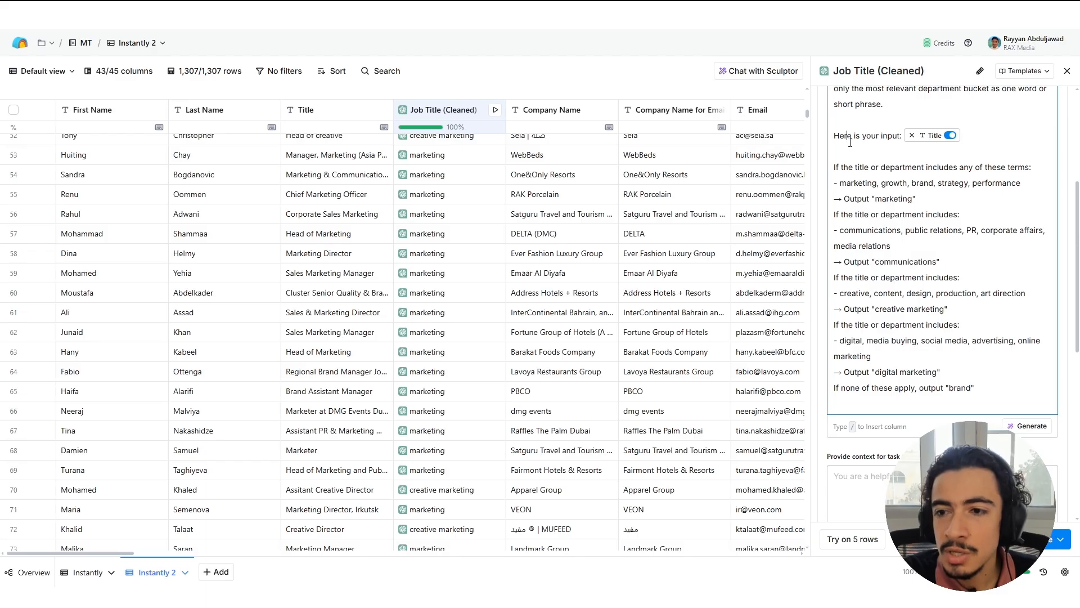
left_click_drag(962, 324, 880, 262)
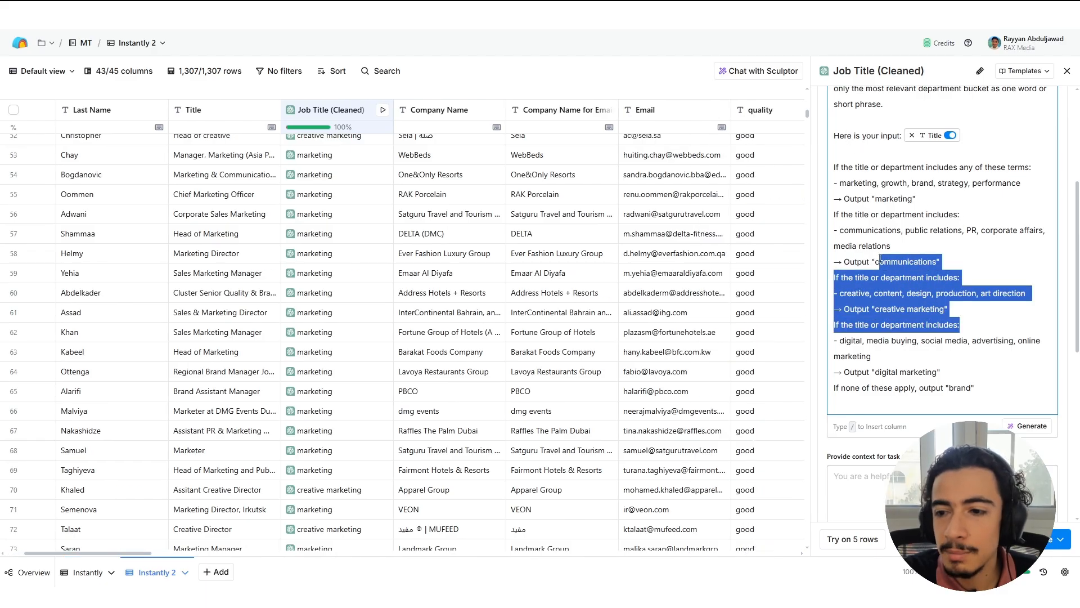
left_click(906, 290)
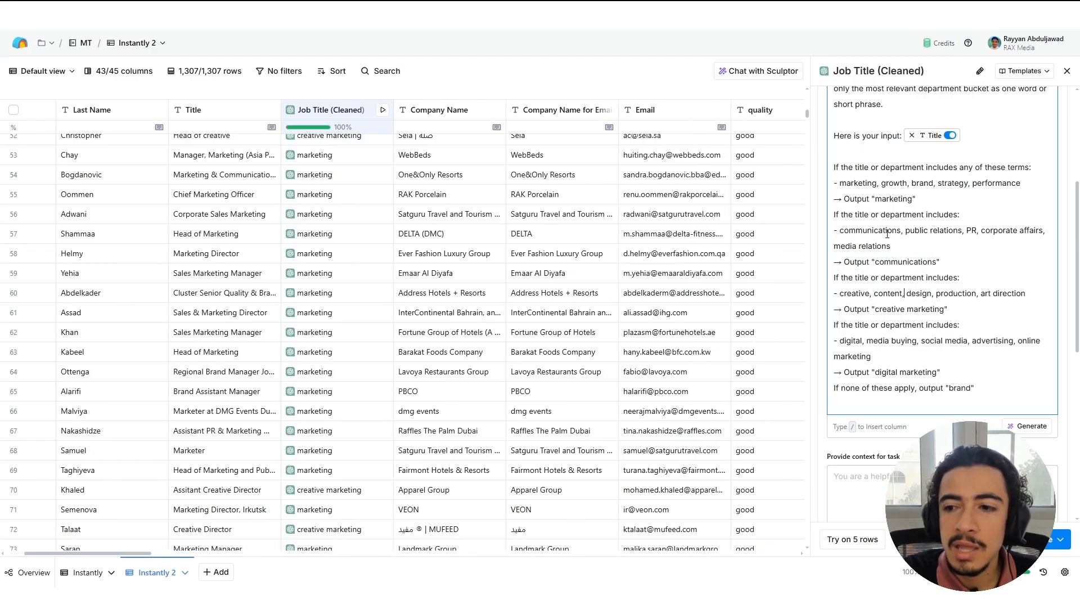
left_click_drag(866, 265, 947, 261)
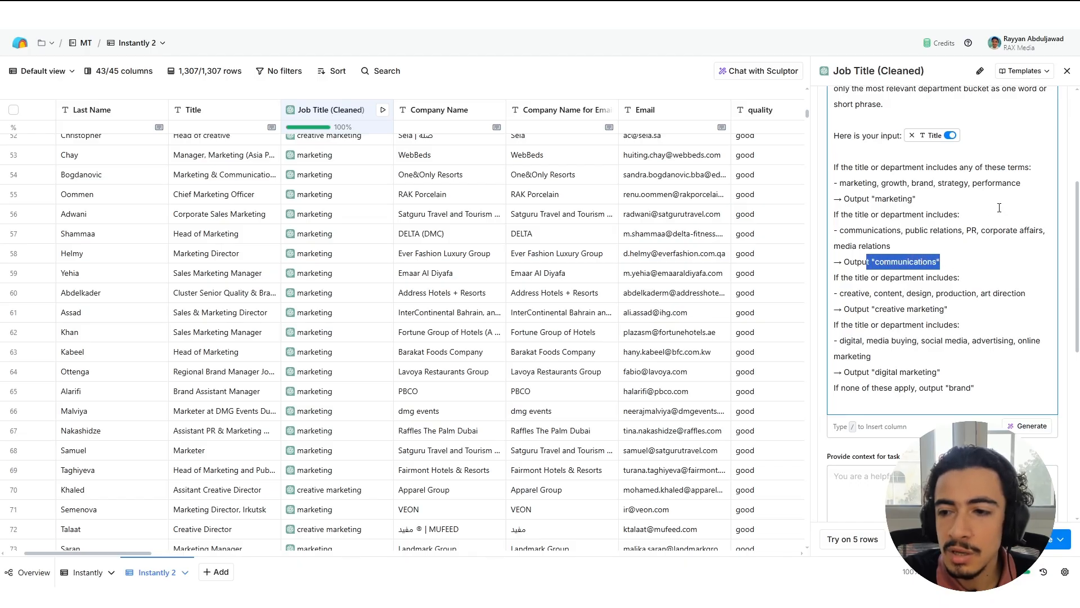
Close the configuration, browse the cleaned job titles further down the Instantly 2 table and return to the first row.
left_click(1067, 71)
scroll(371, 375, "down", 8)
scroll(370, 374, "down", 15)
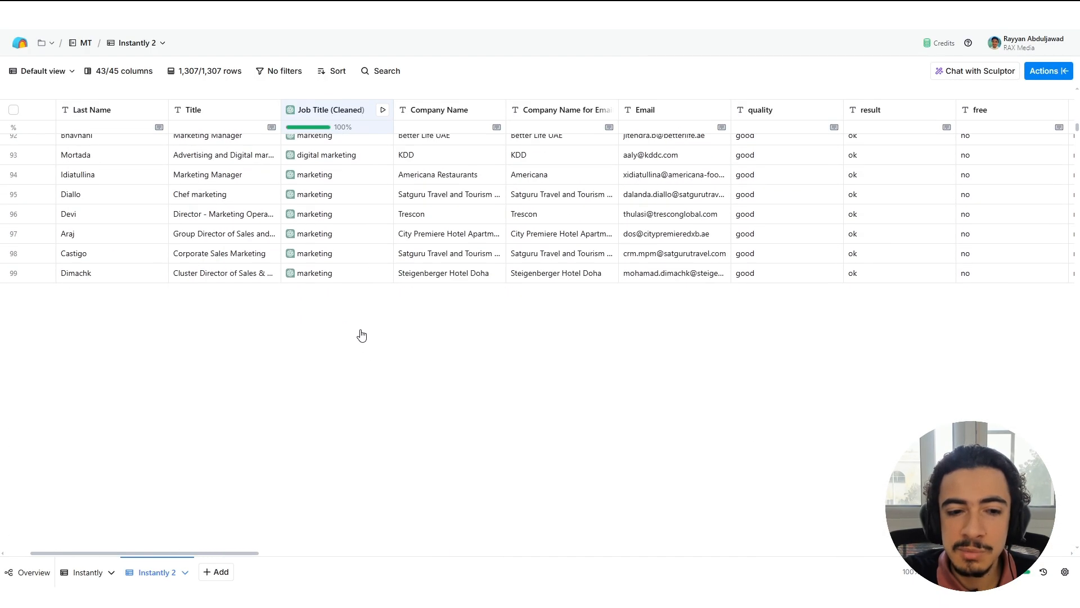
scroll(357, 323, "up", 20)
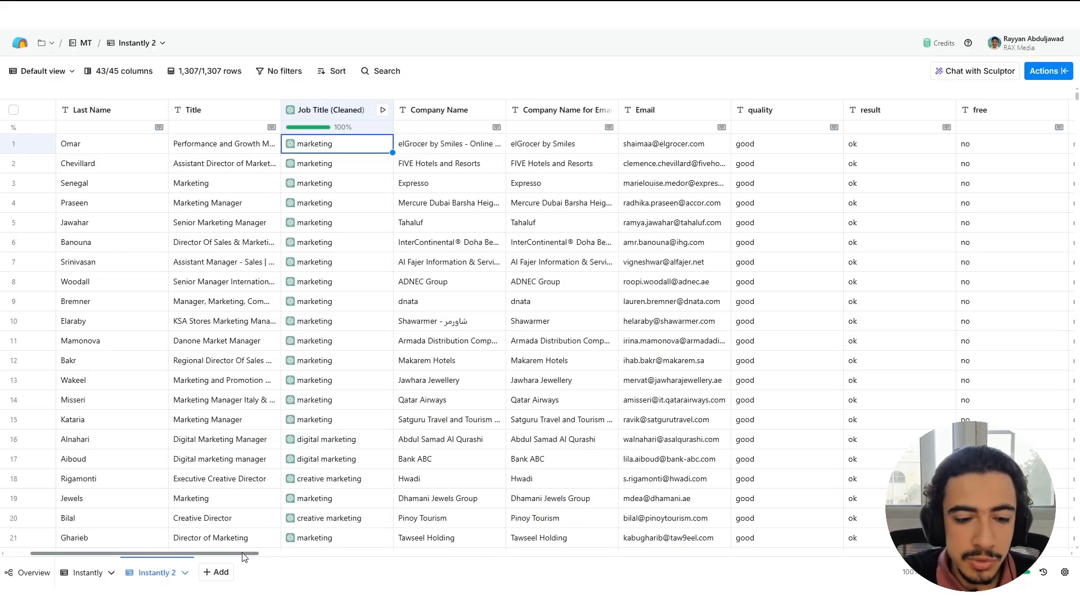
Go to the table's last columns, read the first row's full Personalization text and close the cell.
left_click_drag(244, 554, 1074, 568)
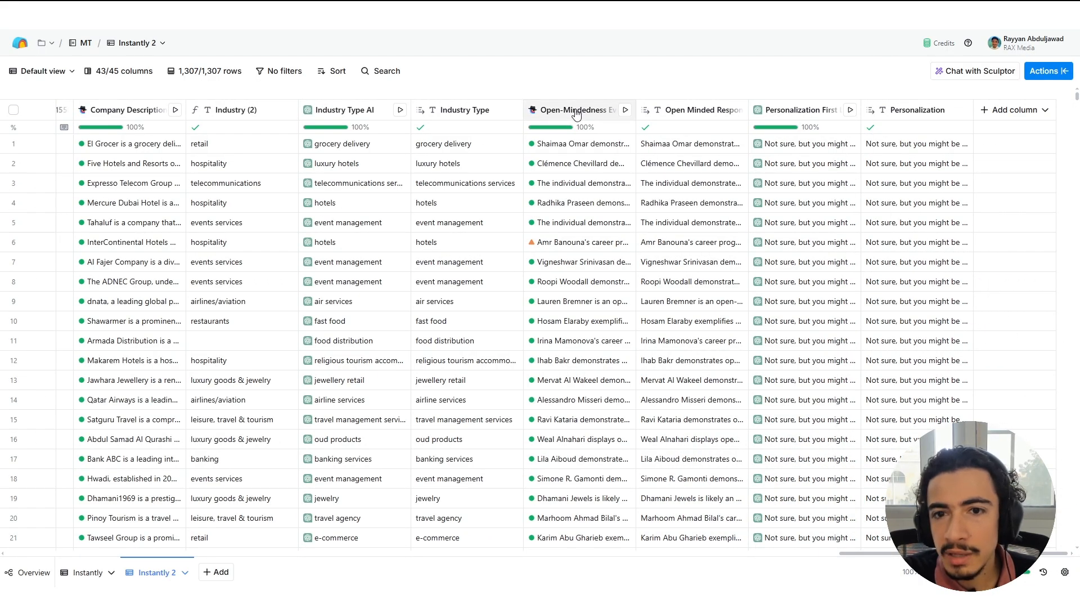
left_click(920, 151)
left_click(919, 149)
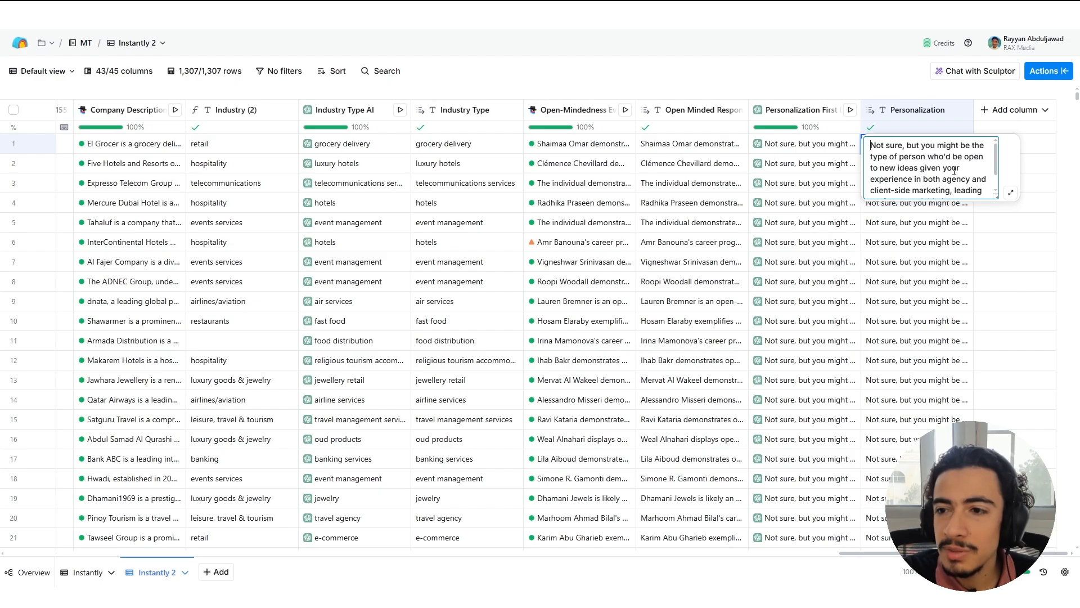
scroll(938, 167, "down", 1)
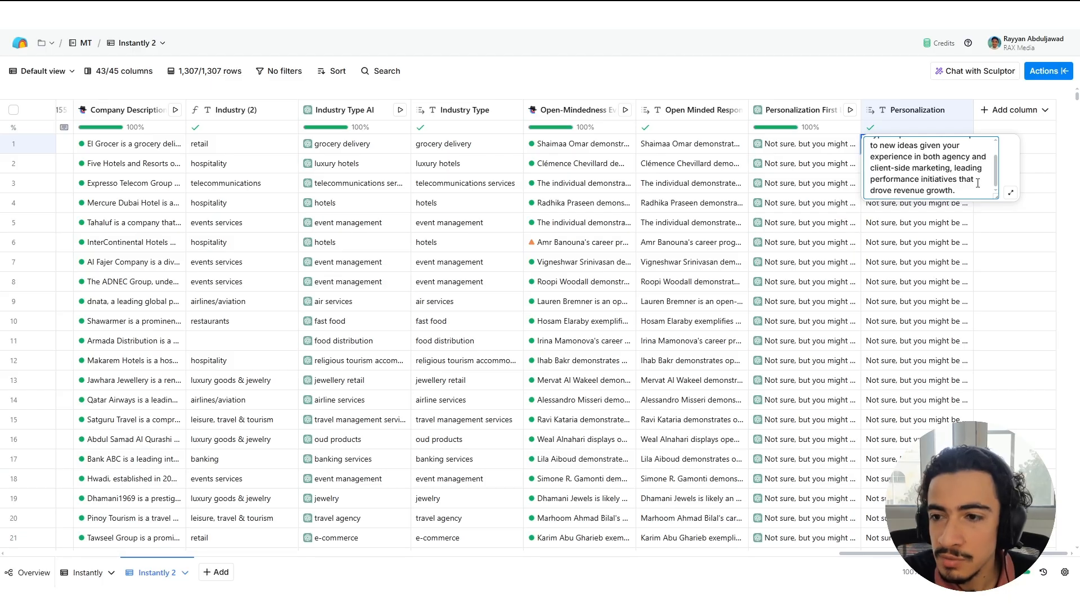
left_click_drag(967, 189, 856, 142)
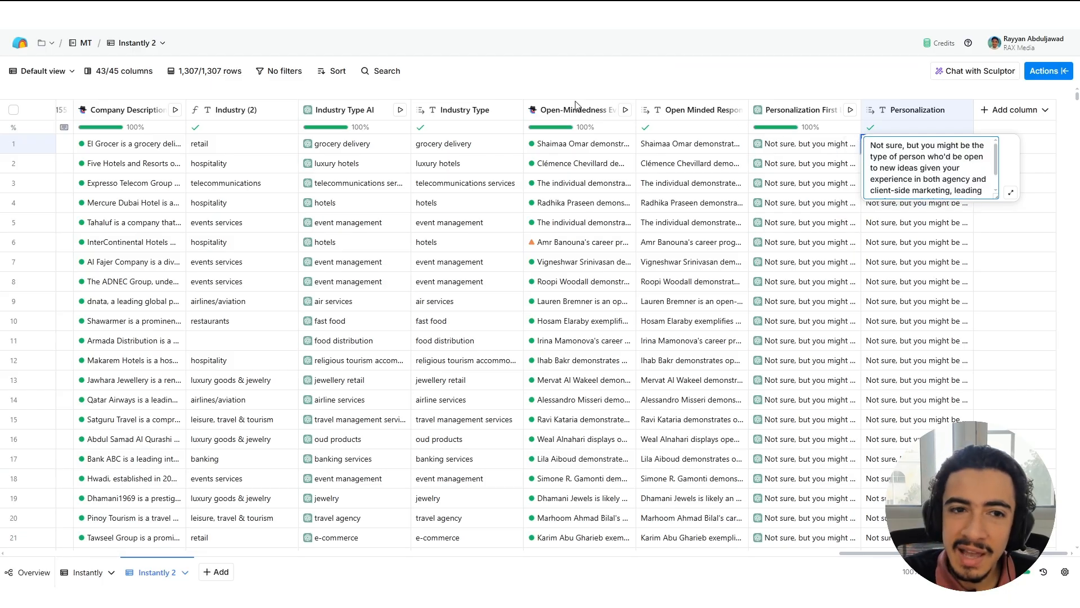
key("Escape")
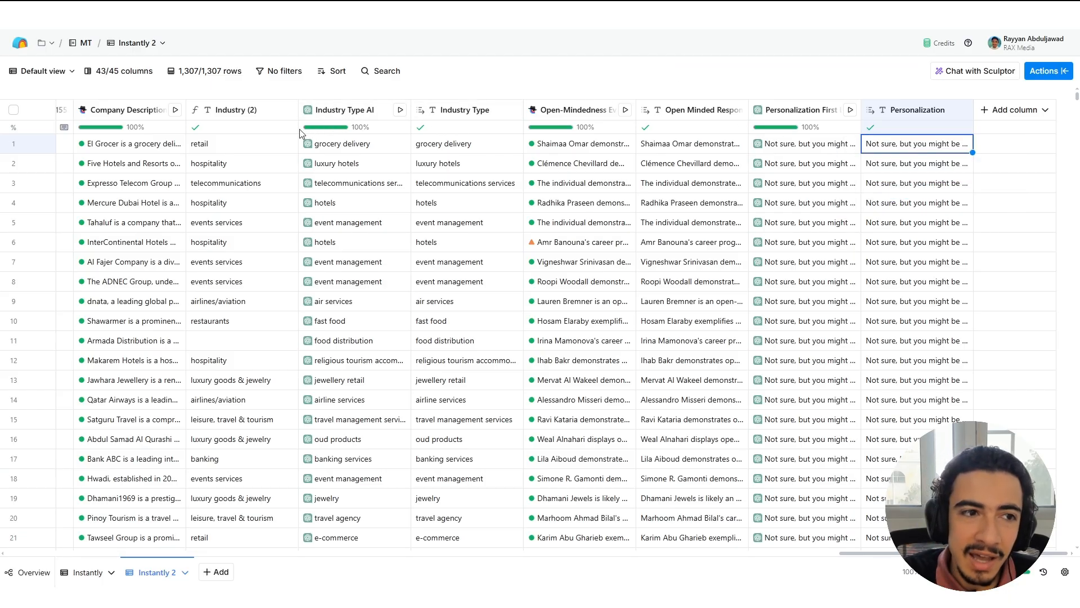
Open the Open-Mindedness column's configuration, read its LinkedIn profile research prompt and close the configuration.
right_click(159, 148)
key("Escape")
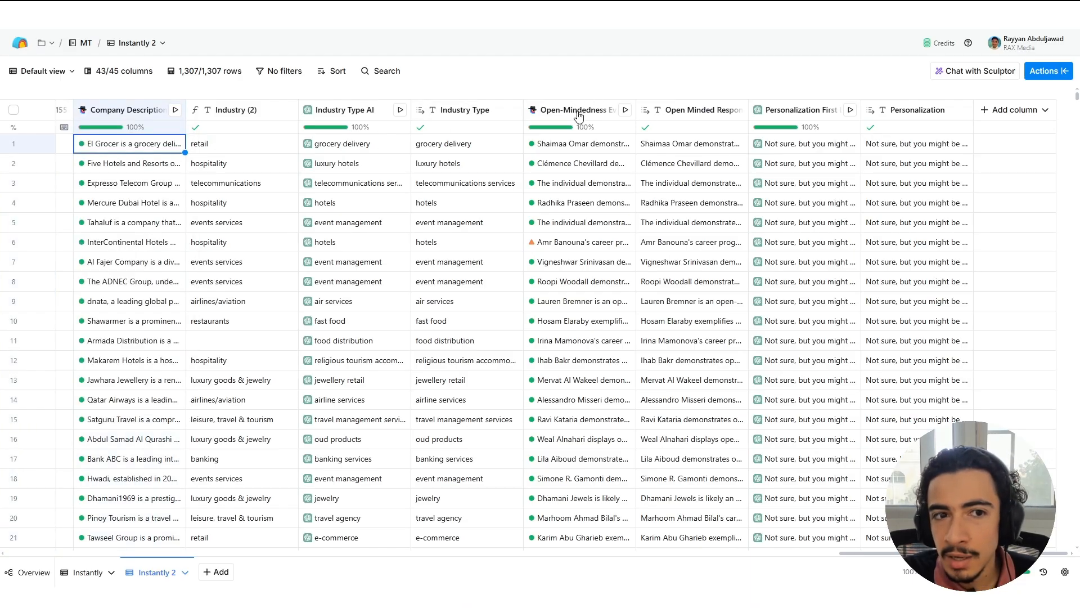
left_click(575, 114)
left_click(581, 156)
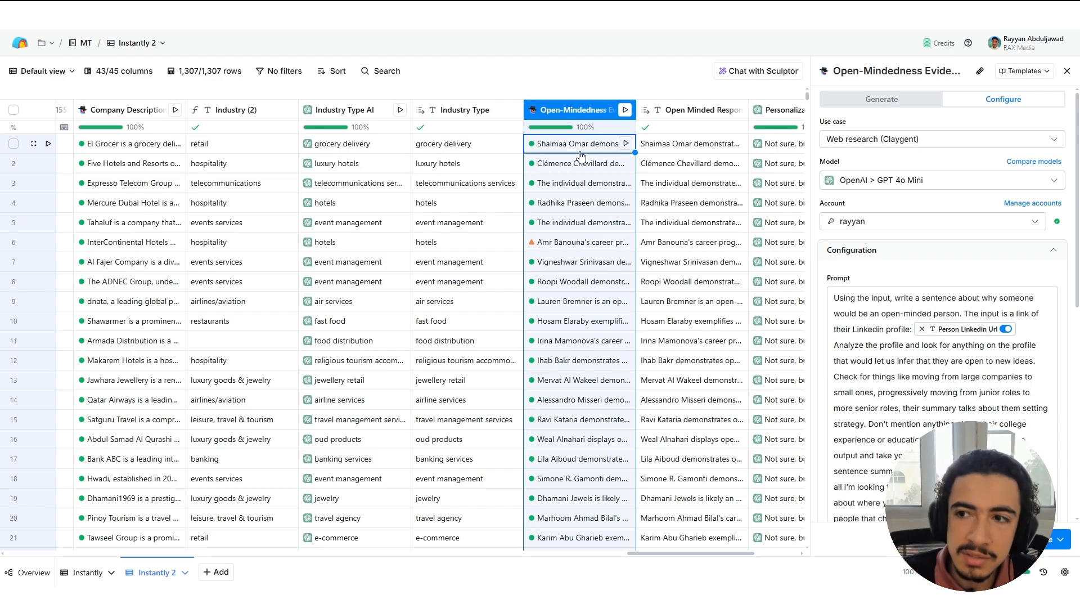
left_click(1067, 72)
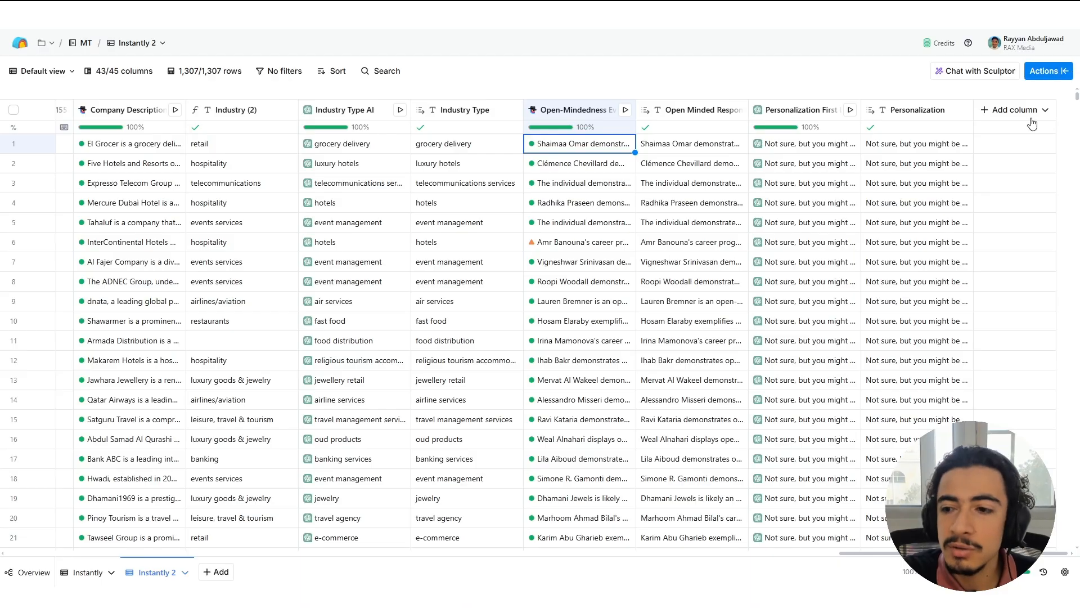
Read the full Personalization text in the first row, then open the one in row 4.
left_click(914, 147)
left_click(927, 151)
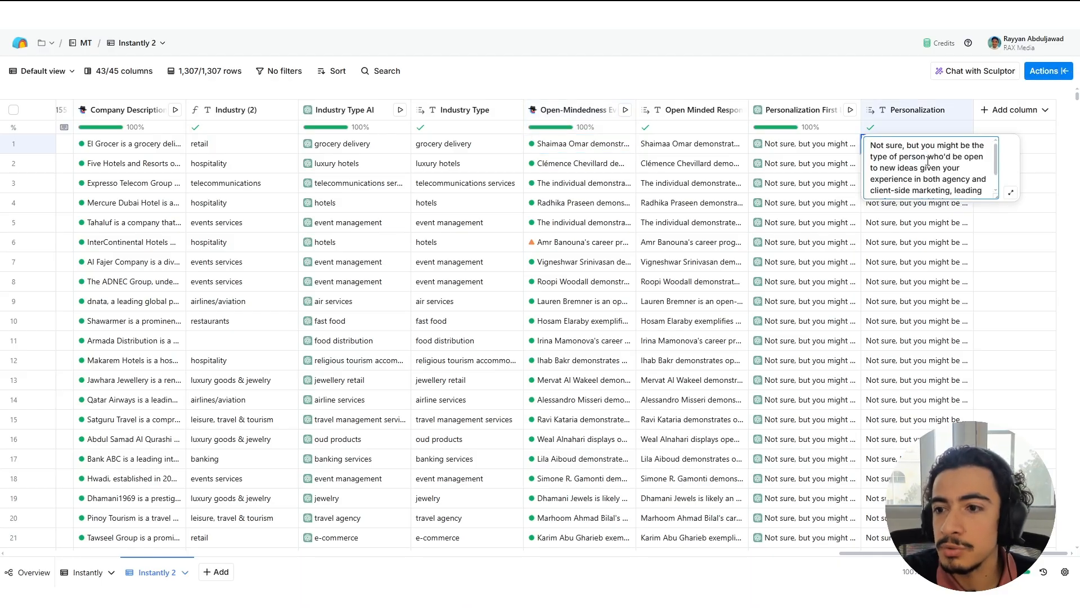
scroll(928, 158, "down", 1)
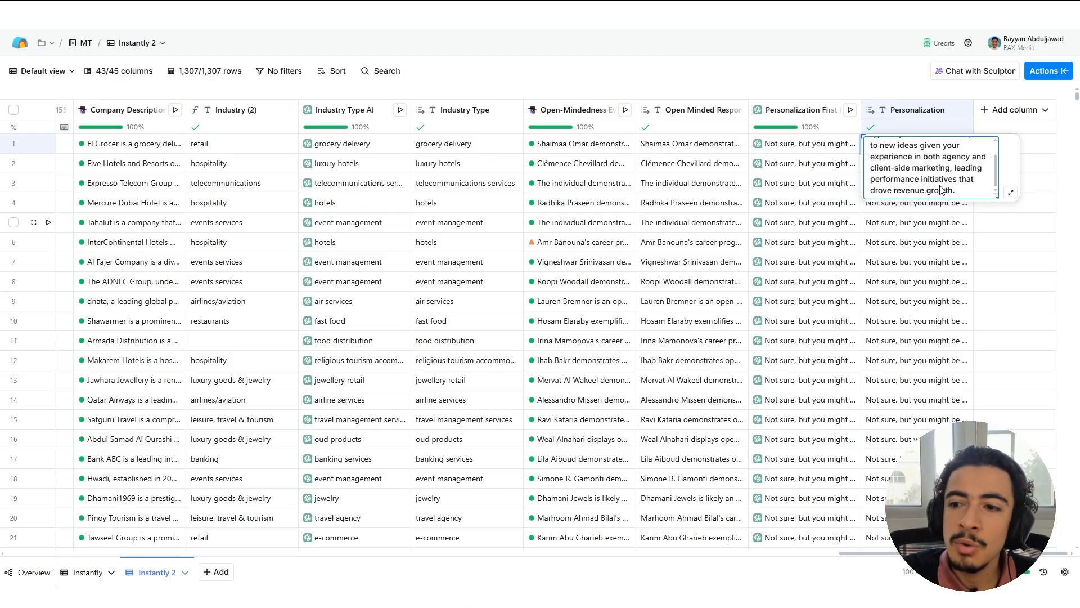
left_click(915, 219)
left_click(949, 168)
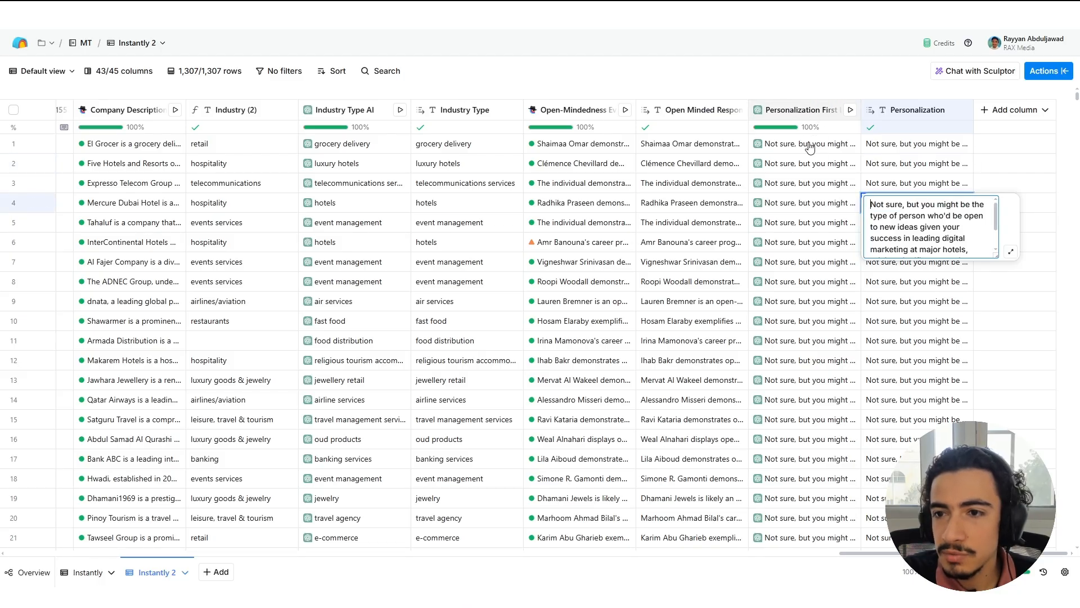
Open the Personalization First Line column's configuration and read the prompt's input, 10-15 word limit, fixed opening and specificity rules.
left_click(798, 111)
left_click(821, 161)
scroll(958, 225, "down", 5)
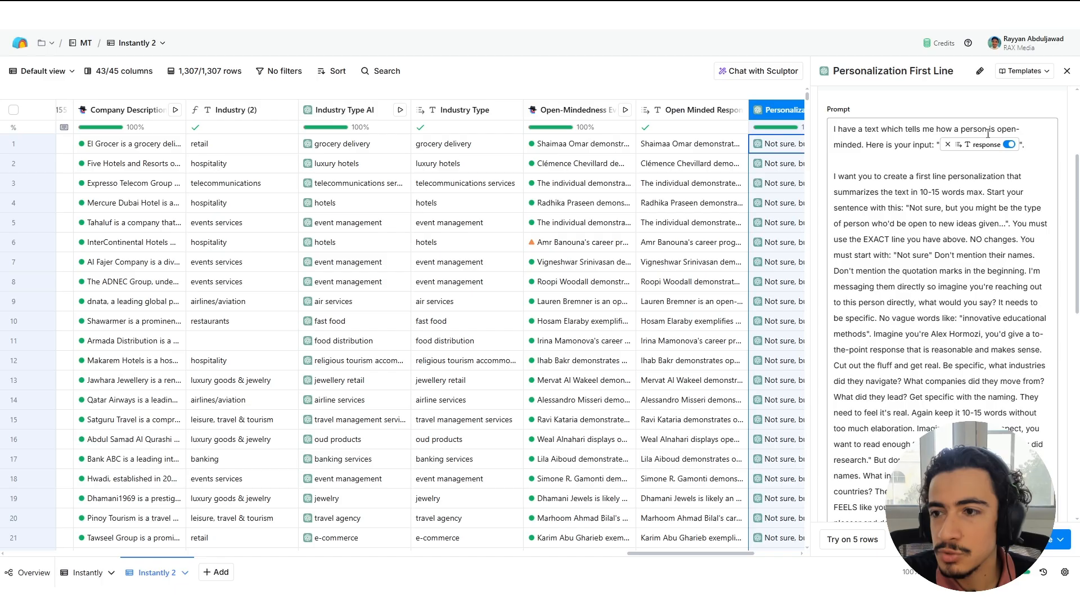
left_click(987, 177)
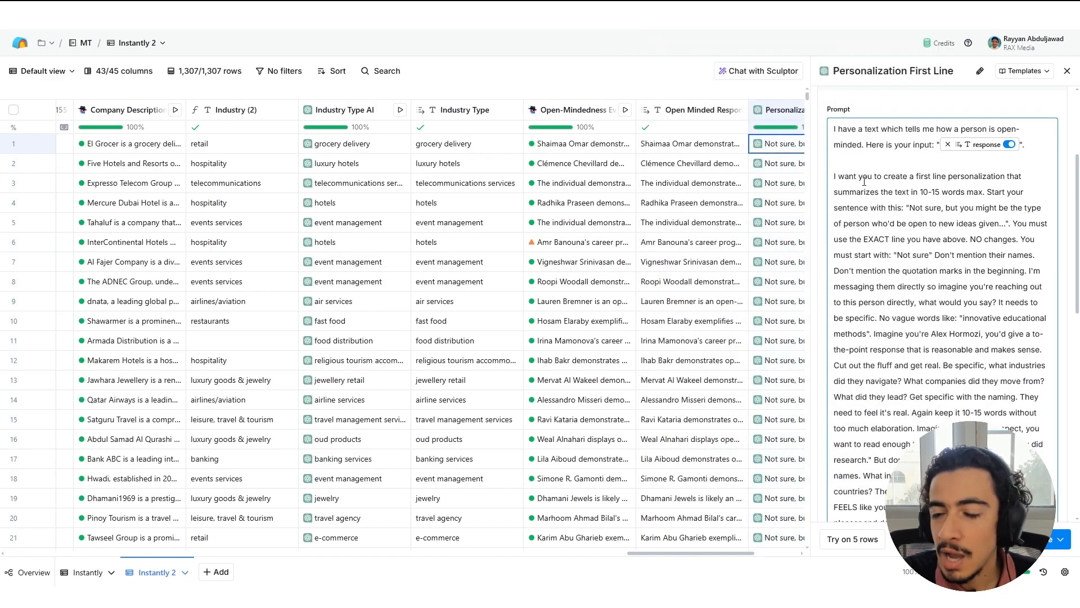
scroll(989, 146, "down", 2)
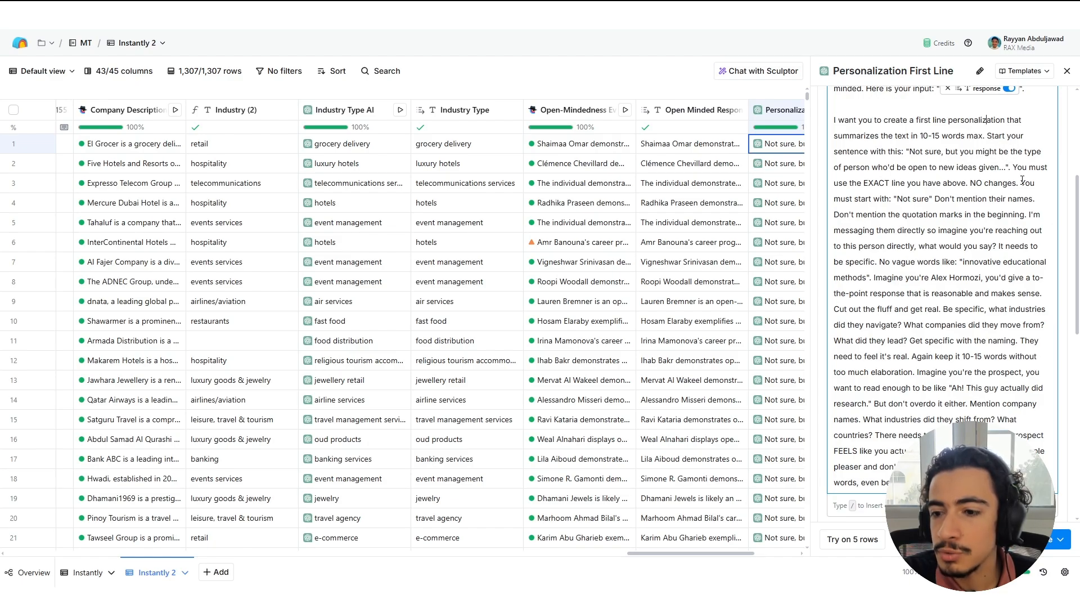
scroll(980, 343, "down", 4)
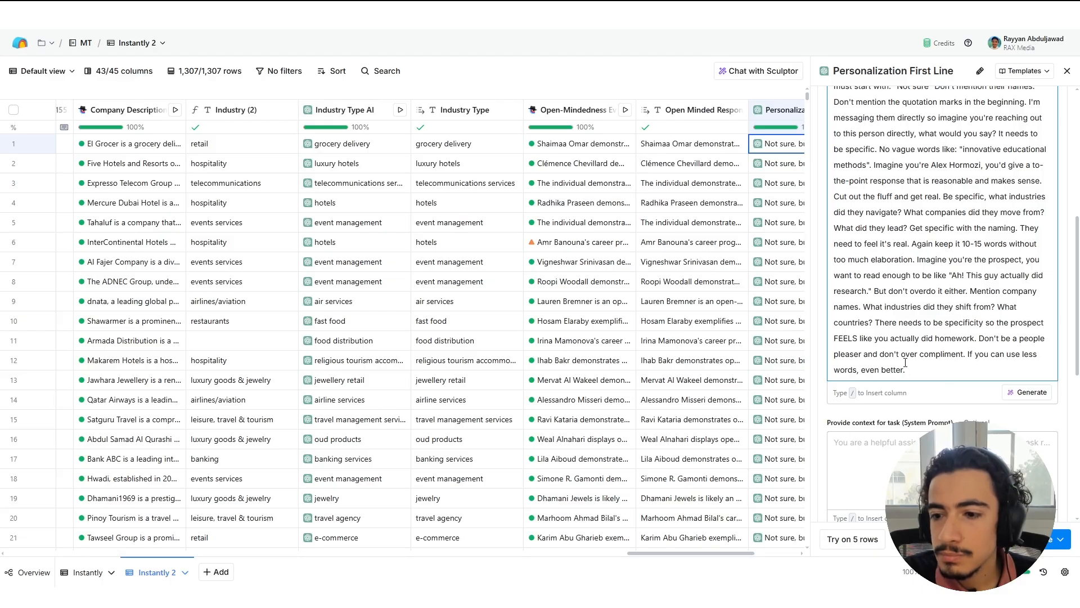
Highlight the prompt's closing instruction against people-pleasing and over-complimenting, return to the top of the settings and close them.
left_click_drag(977, 337, 971, 368)
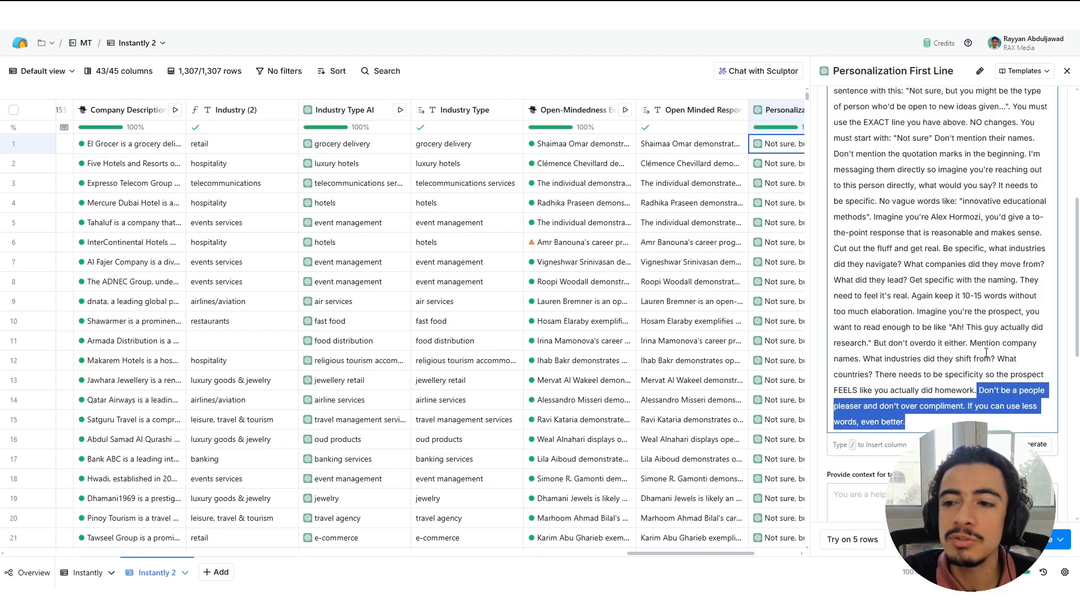
scroll(1007, 344, "up", 4)
scroll(1011, 337, "up", 5)
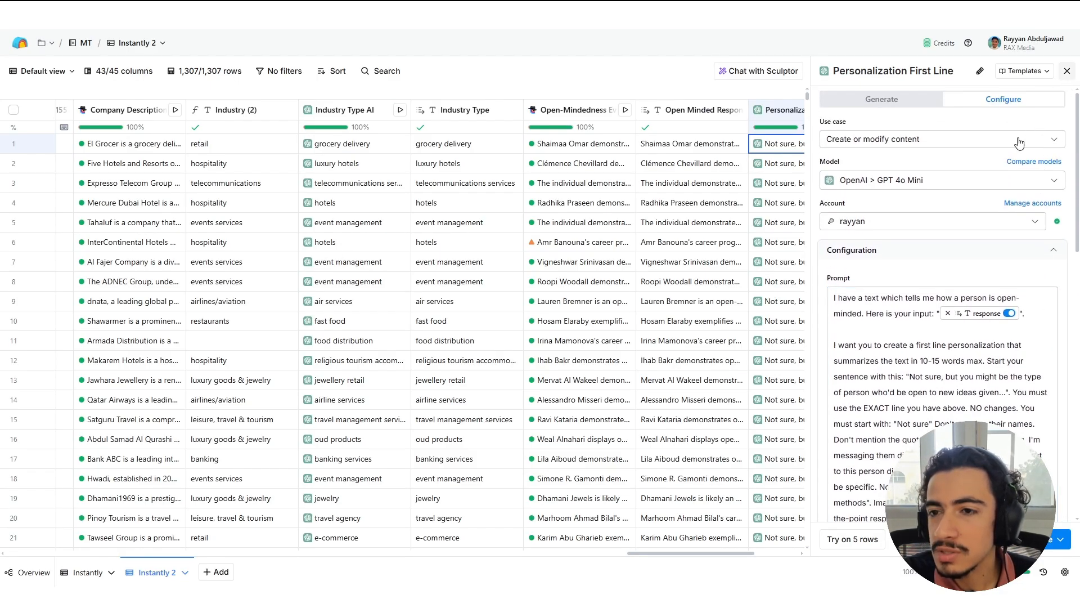
left_click(1067, 72)
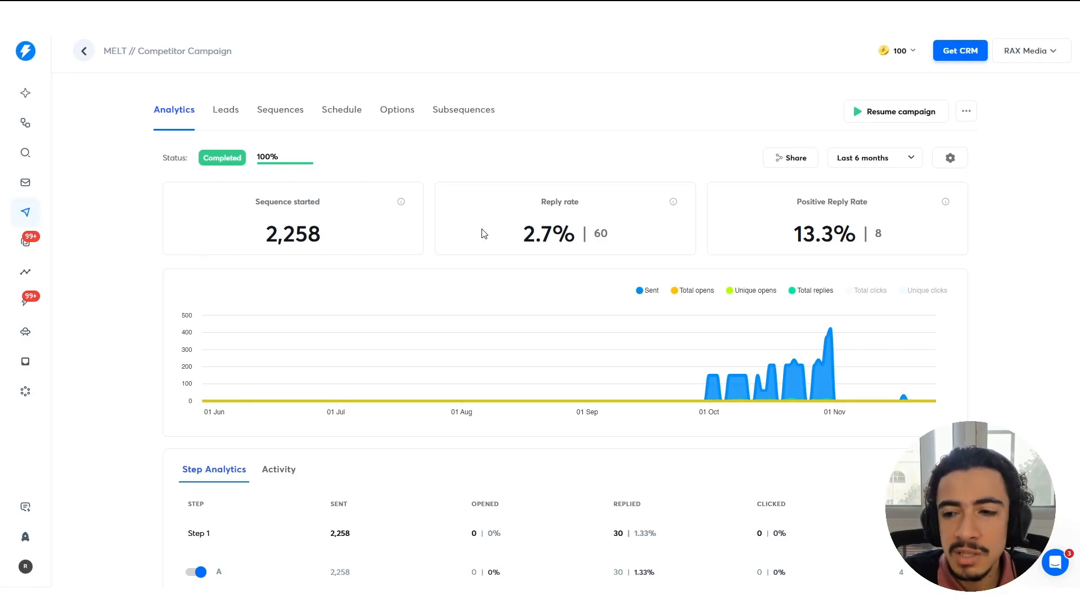
Switch to Instantly and review the Positive Reply Rate in the MELT // Competitor Campaign analytics.
left_click_drag(776, 233, 910, 234)
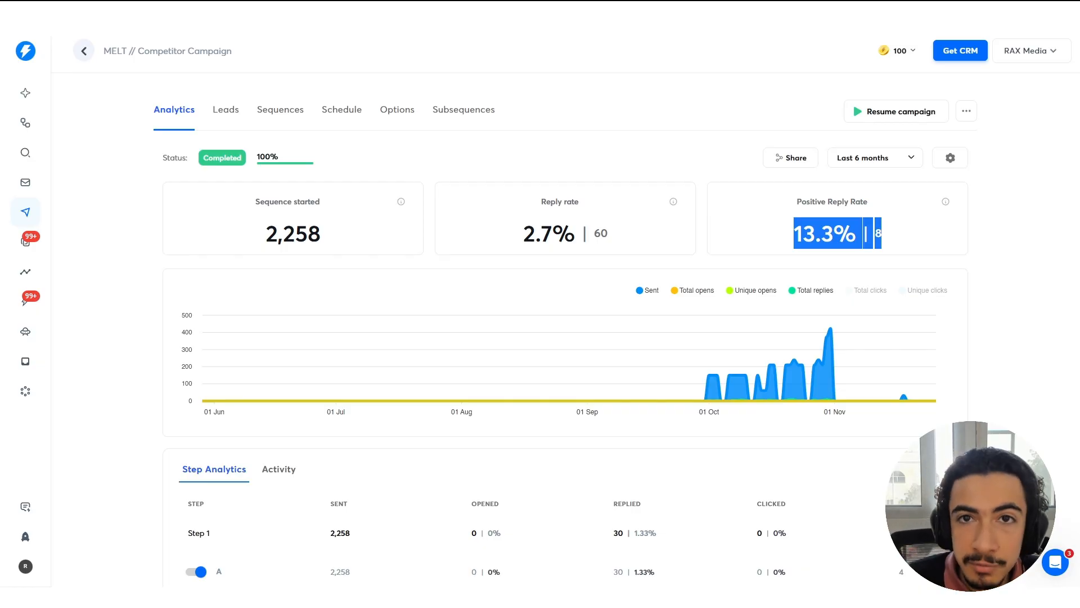
left_click(298, 180)
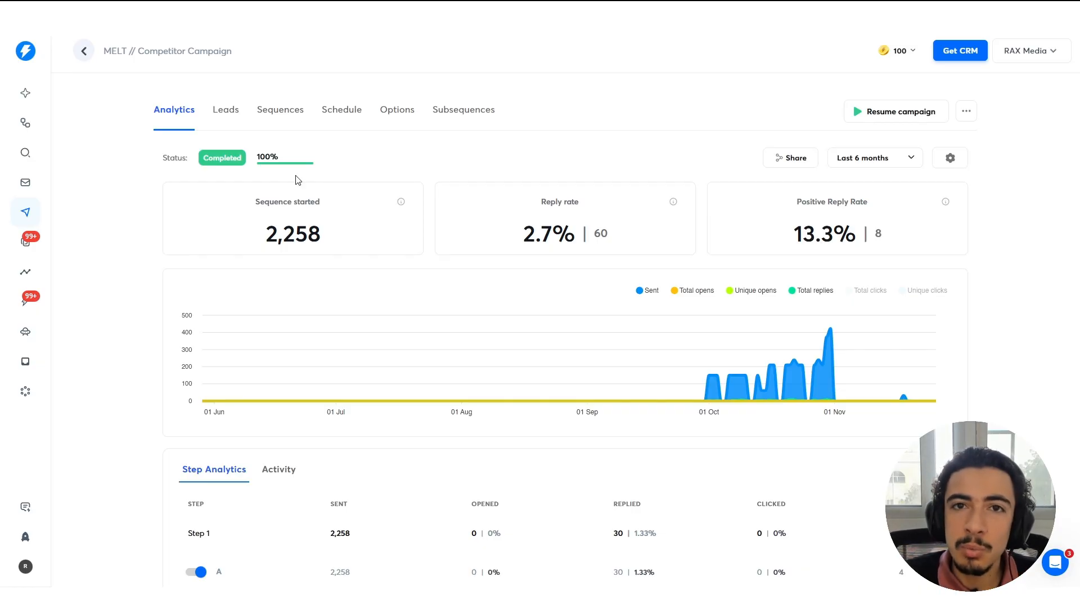